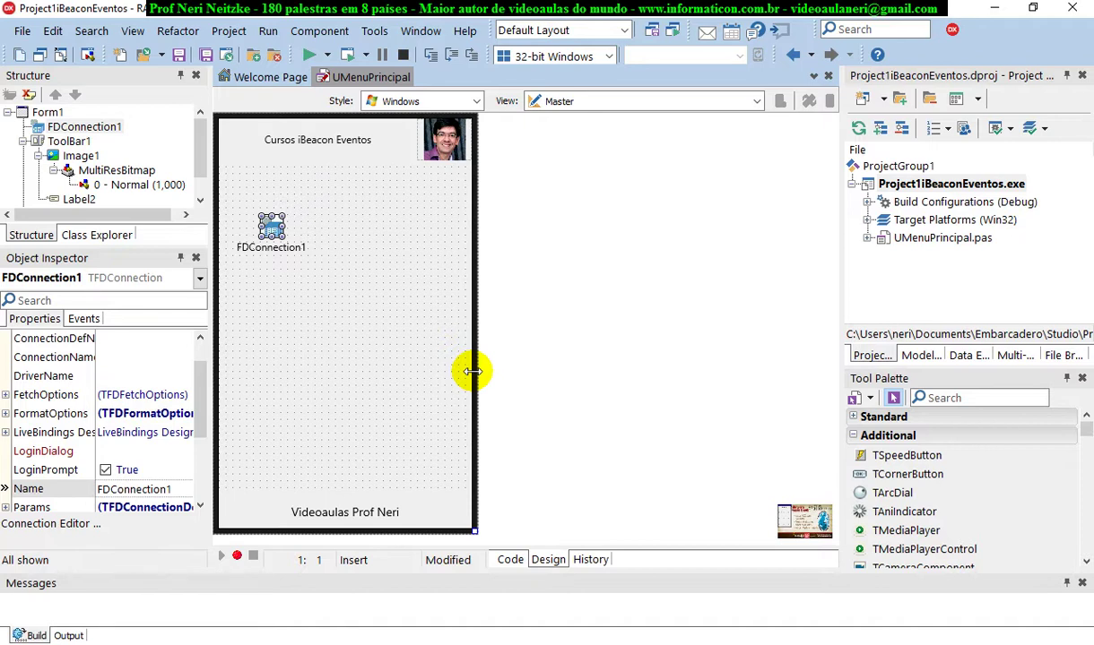
# - Delete the existing FDConnection1 component from the form
pyautogui.click(393, 299)
pyautogui.click(275, 228)
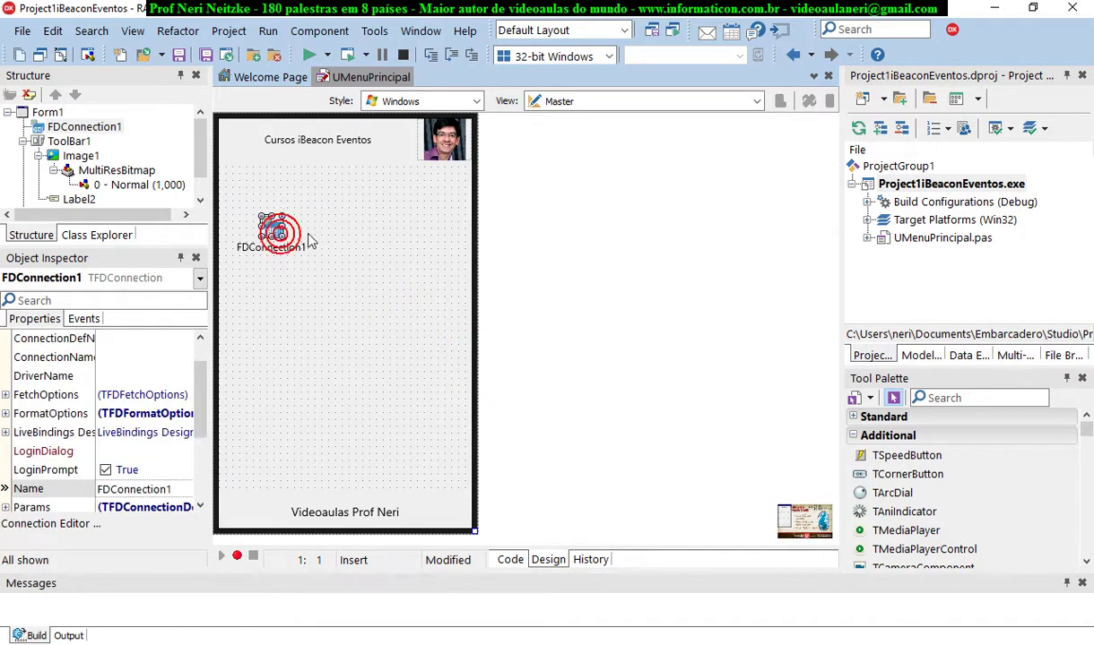
pyautogui.press('Delete')
# - Place a new TFDConnection component on the form and save the unit
pyautogui.click(969, 395)
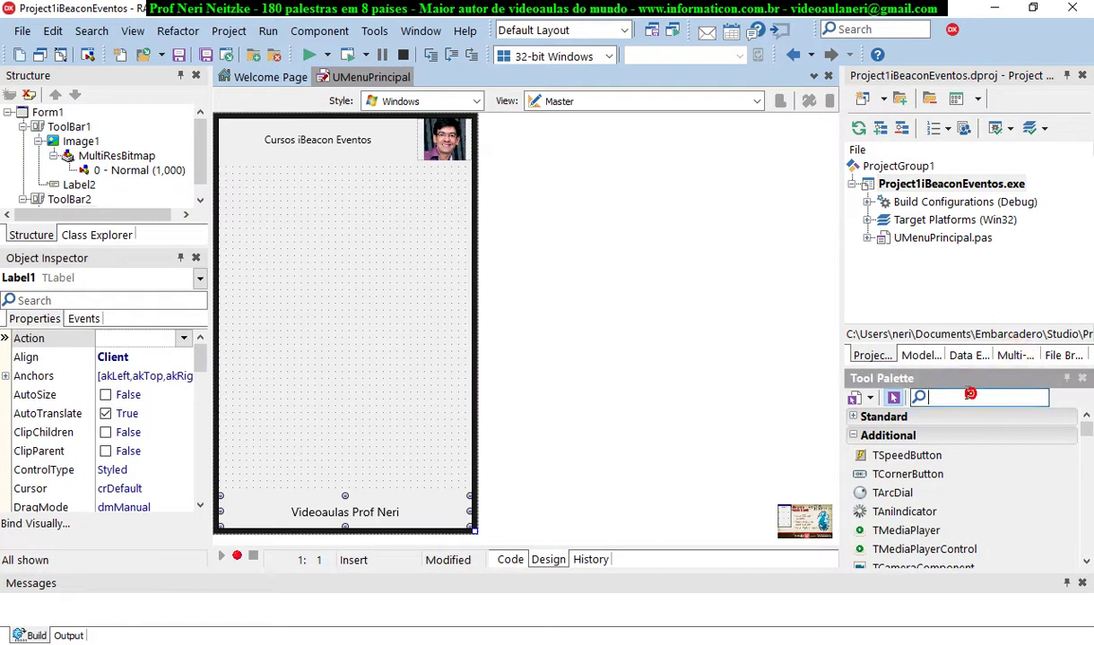
pyautogui.write('fd')
pyautogui.moveTo(926, 455); pyautogui.dragTo(283, 285)
pyautogui.click(276, 244)
pyautogui.click(276, 237)
pyautogui.click(180, 56)
# - Reposition the FDConnection1 component in the upper middle area of the form
pyautogui.click(290, 334)
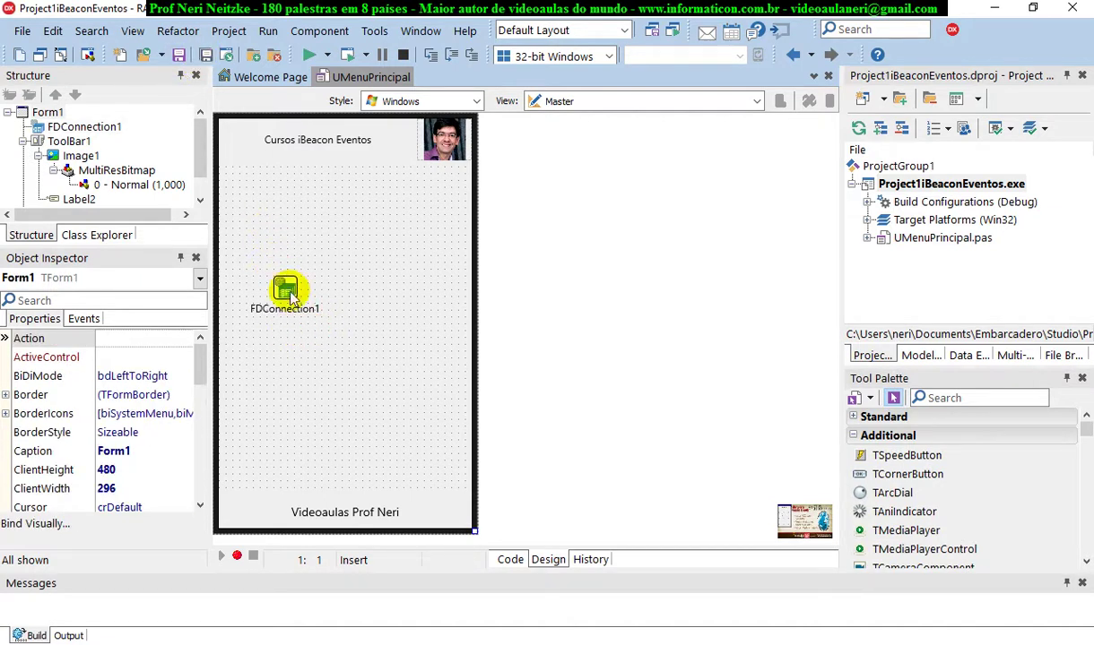
pyautogui.click(289, 294)
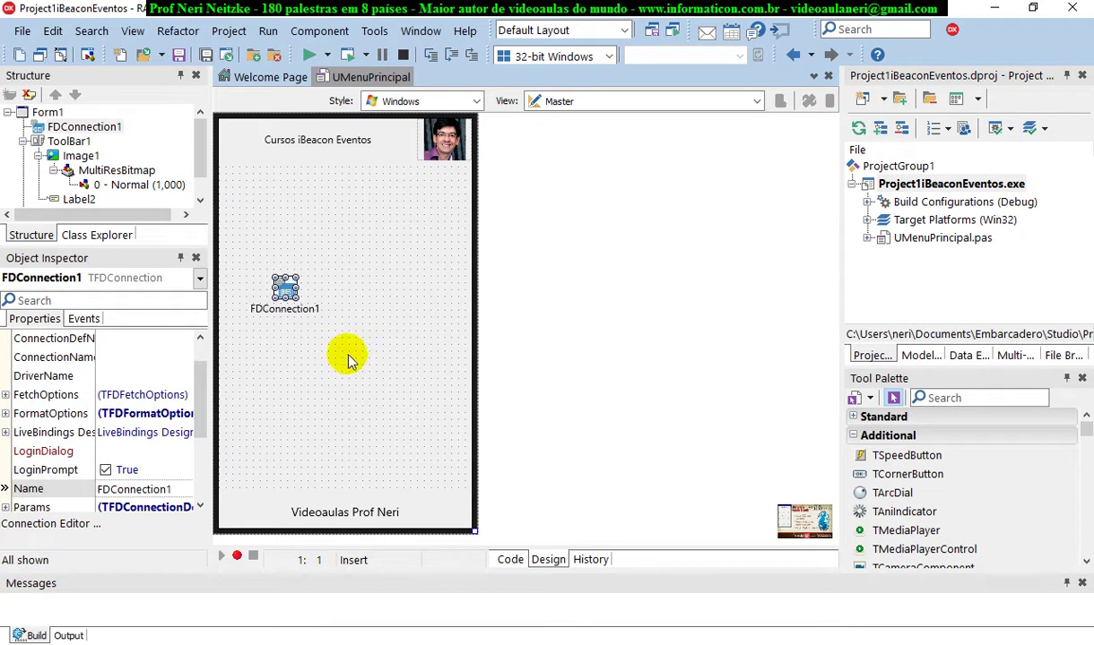
pyautogui.click(305, 355)
pyautogui.moveTo(285, 288); pyautogui.dragTo(305, 239)
pyautogui.click(302, 328)
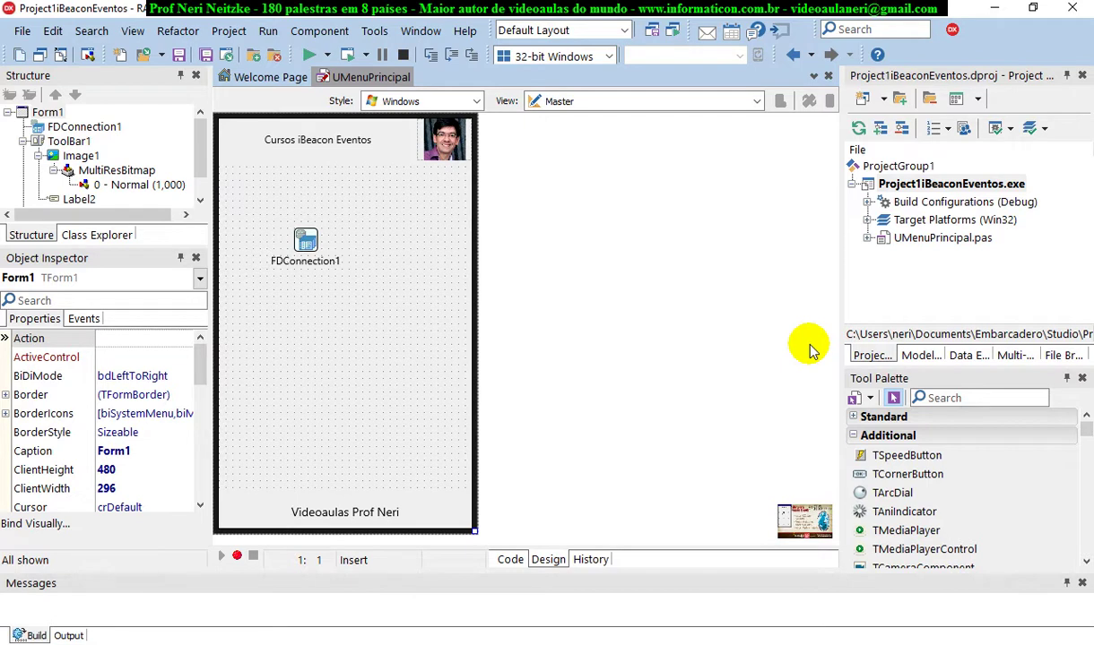
pyautogui.moveTo(305, 240)
pyautogui.mouseDown()
pyautogui.moveTo(304, 256)
pyautogui.moveTo(269, 220)
pyautogui.moveTo(310, 226)
pyautogui.mouseUp()
pyautogui.click(283, 305)
pyautogui.click(259, 276)
pyautogui.click(303, 264)
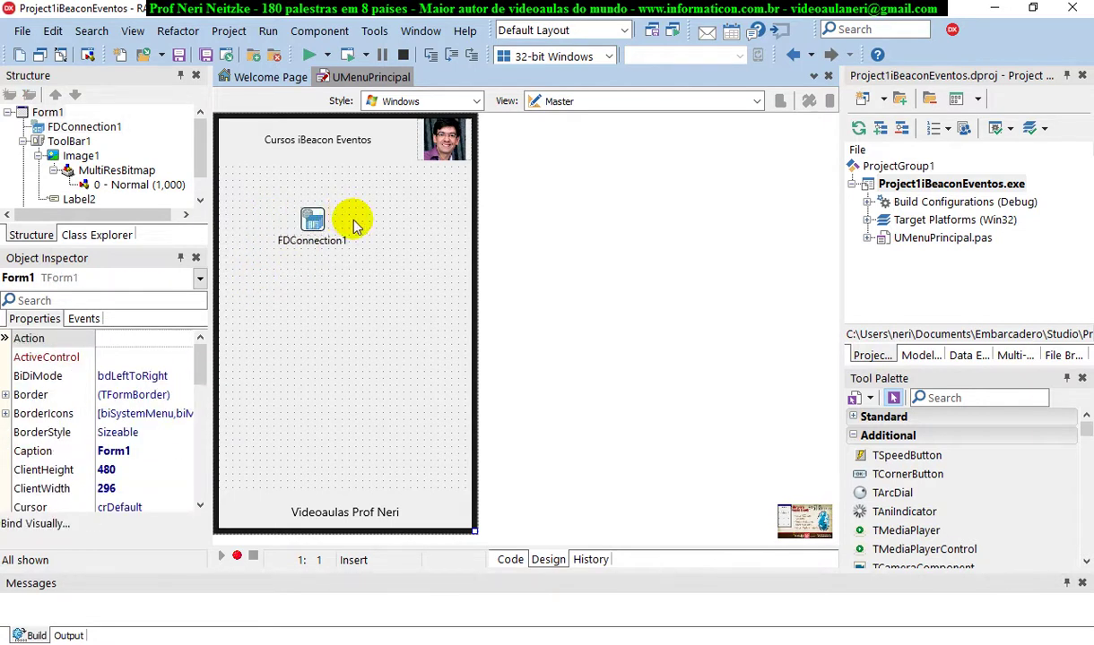
pyautogui.moveTo(309, 220); pyautogui.dragTo(312, 272)
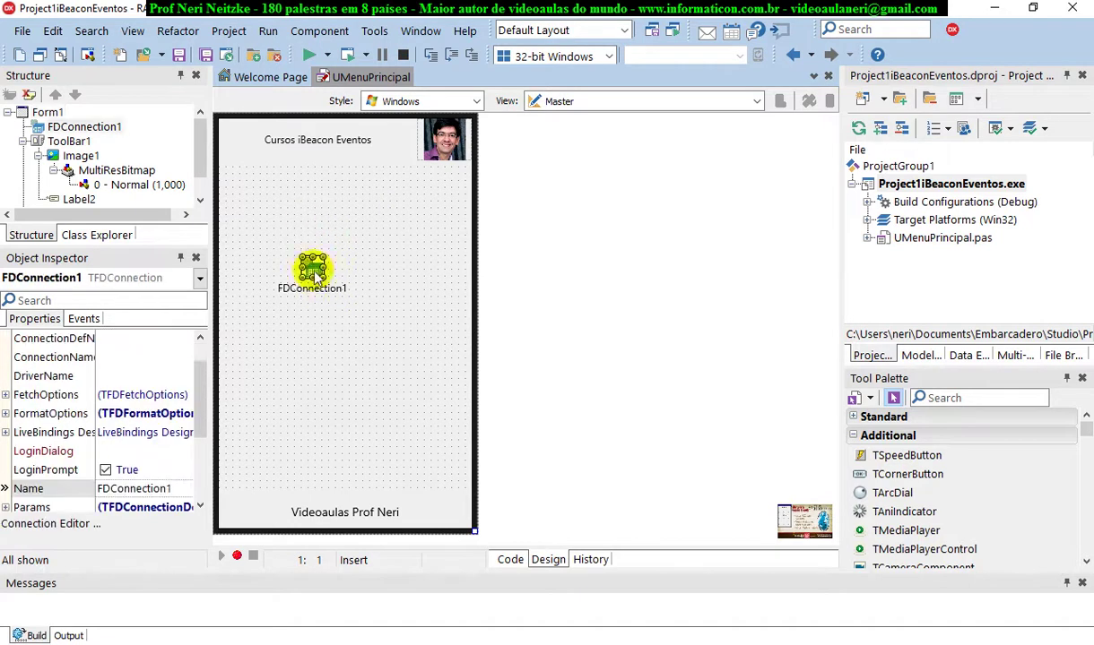
pyautogui.click(337, 313)
# - Open the FireDAC Connection Editor for FDConnection1 and set its Driver ID to SQLite
pyautogui.click(312, 266)
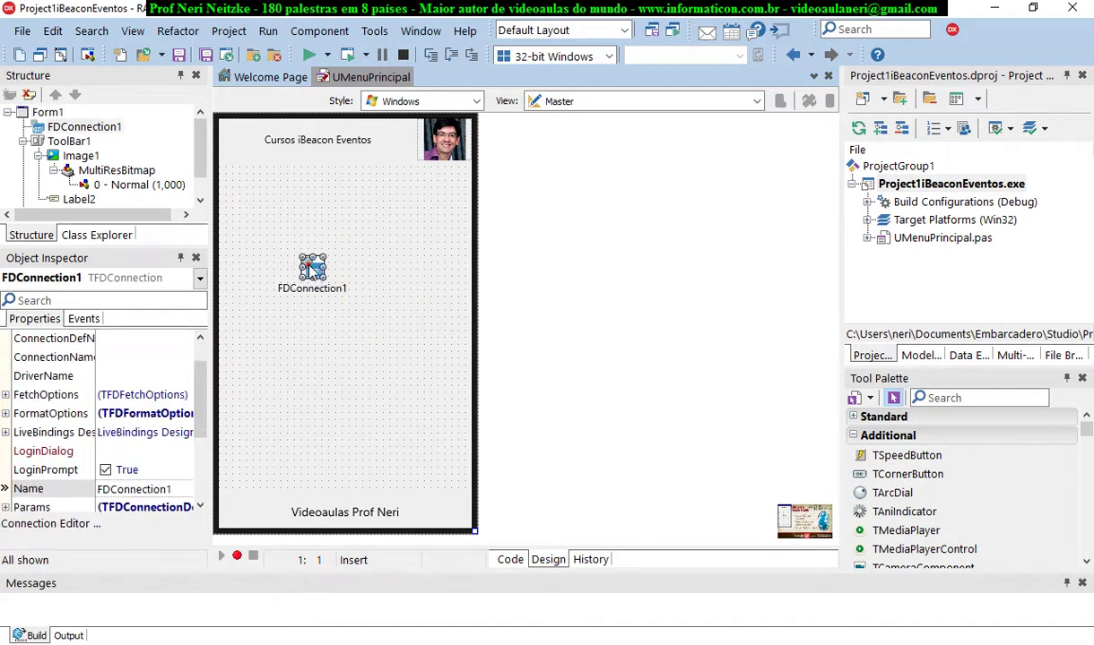
pyautogui.doubleClick(312, 267)
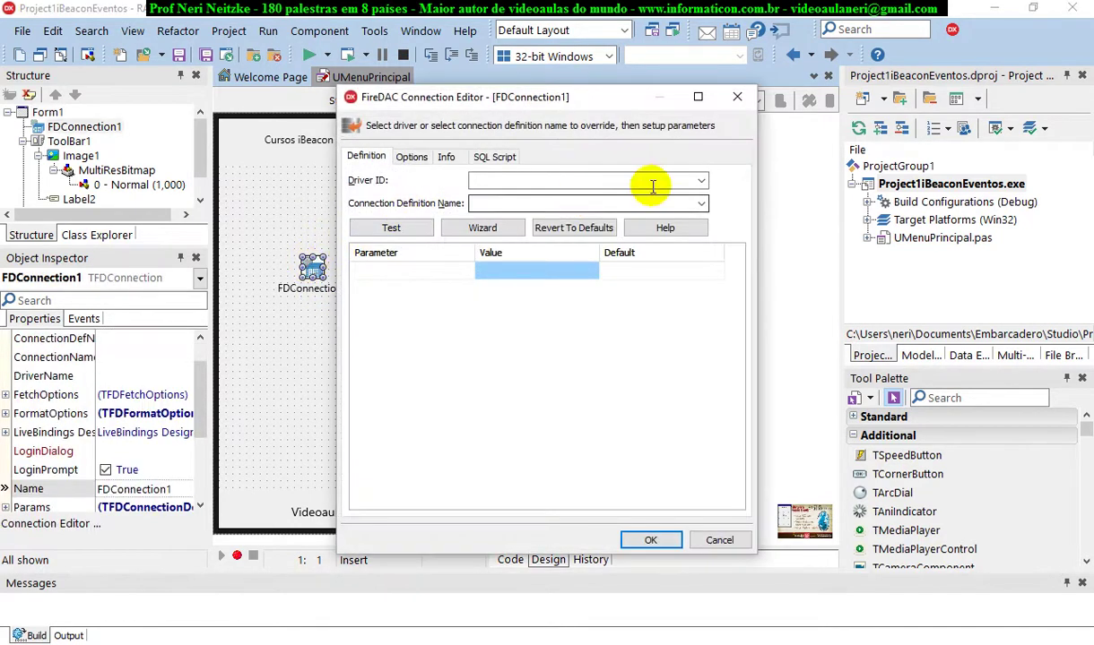
pyautogui.click(701, 181)
pyautogui.moveTo(698, 222); pyautogui.dragTo(700, 258)
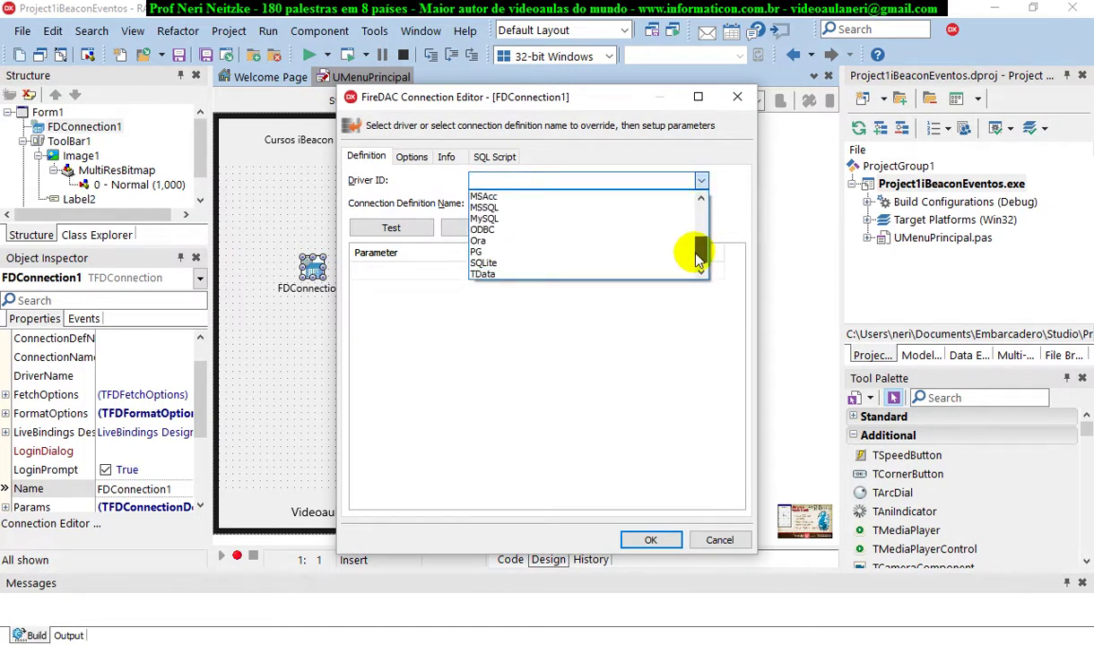
pyautogui.click(561, 265)
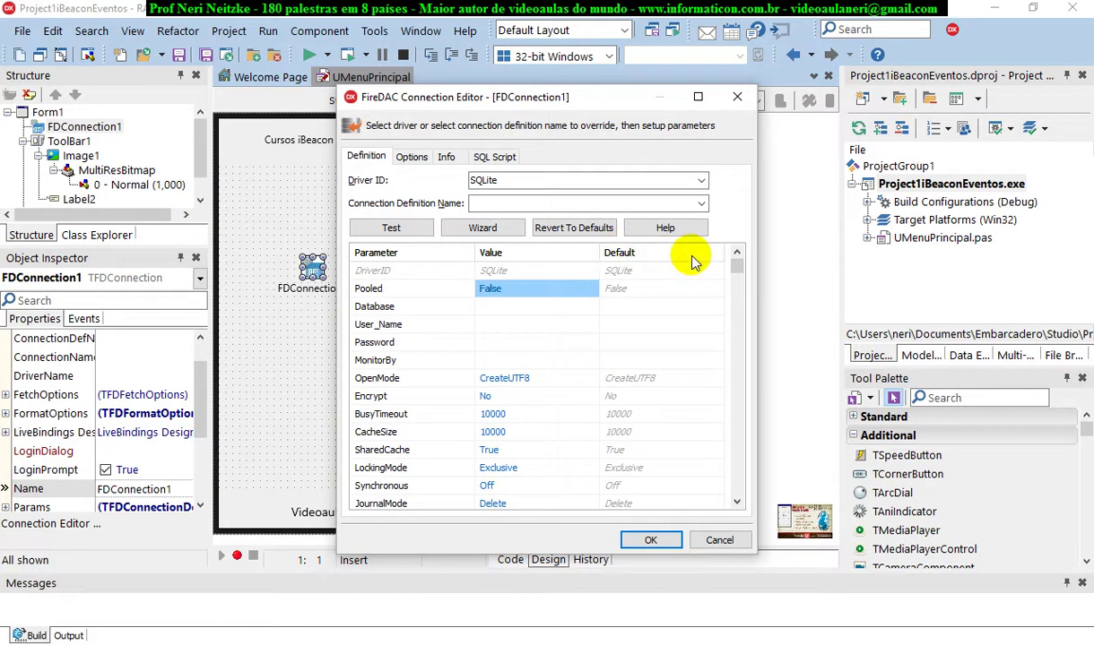
# - Set the Database parameter to the Projeto_1 folder path copied from File Explorer, followed by \eventos.s3db
pyautogui.click(488, 307)
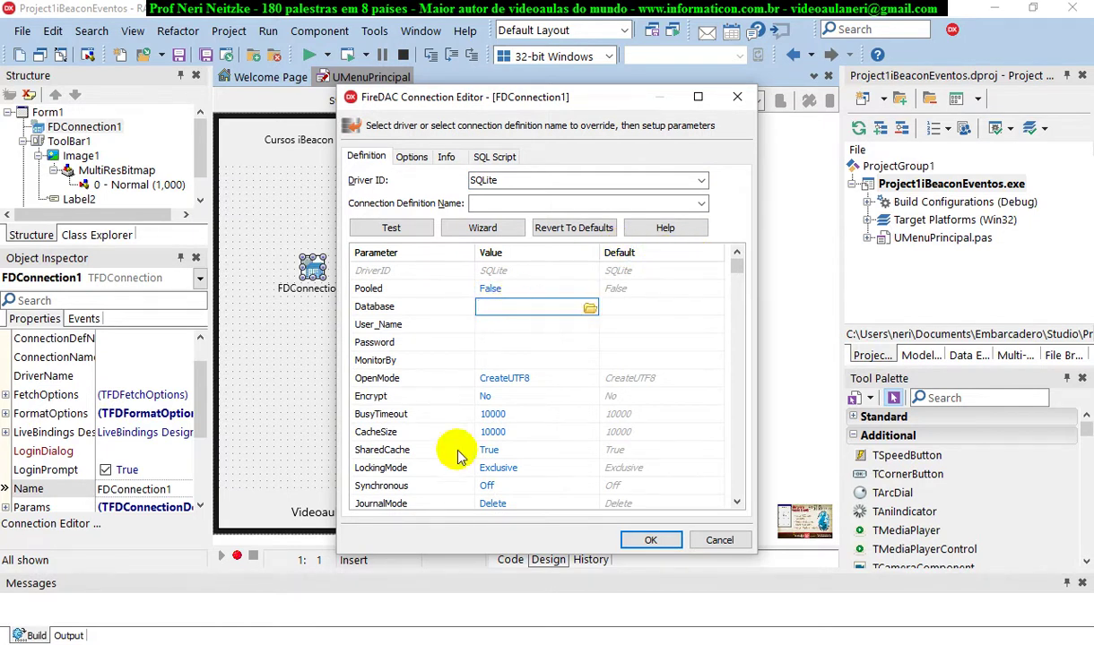
pyautogui.click(457, 644)
pyautogui.click(833, 581)
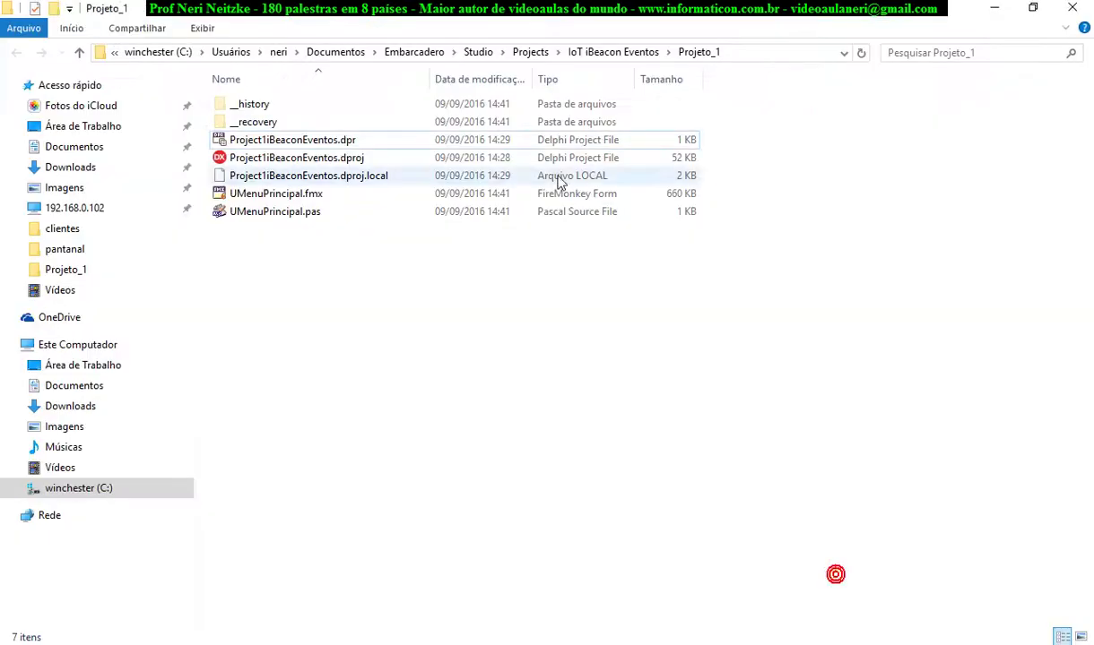
pyautogui.click(759, 53)
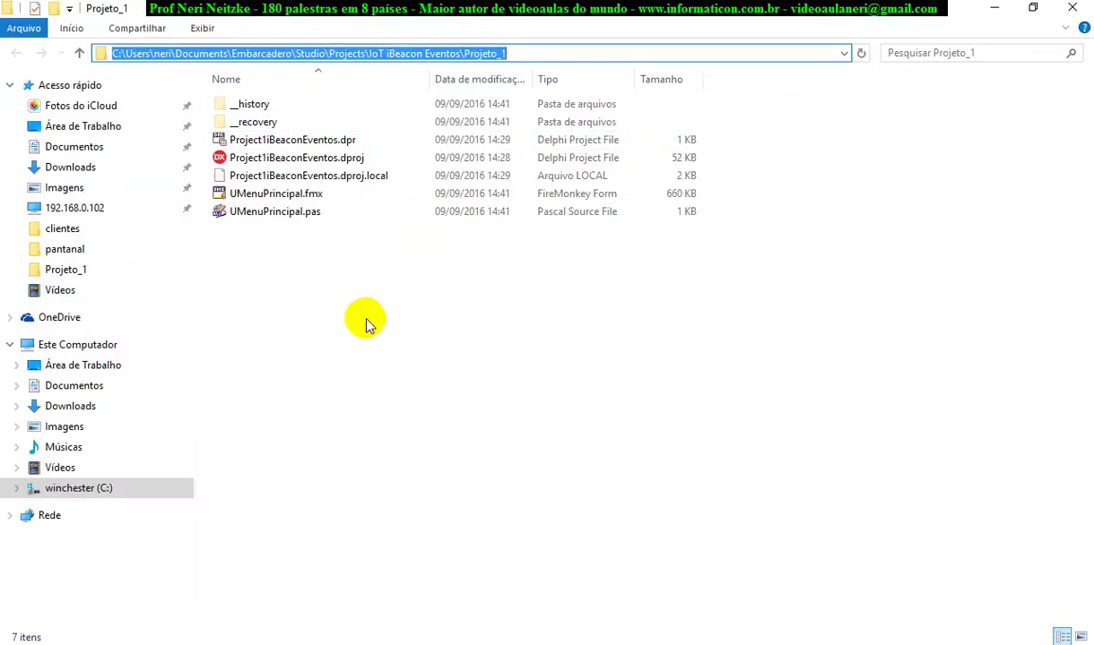
pyautogui.click(313, 363)
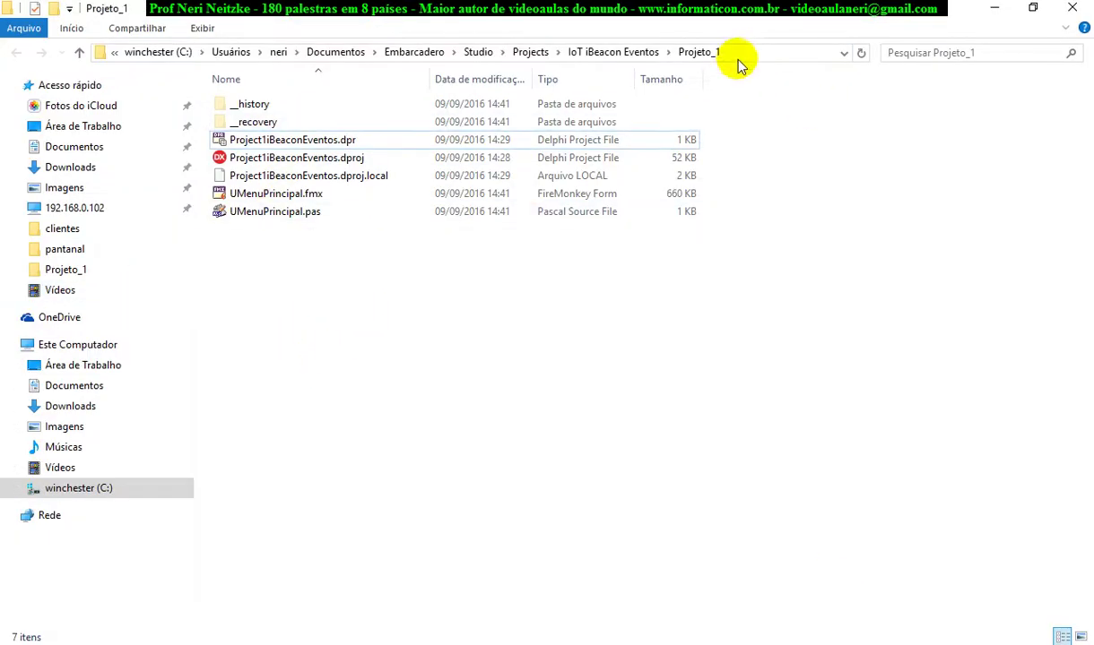
pyautogui.click(704, 53)
pyautogui.click(992, 19)
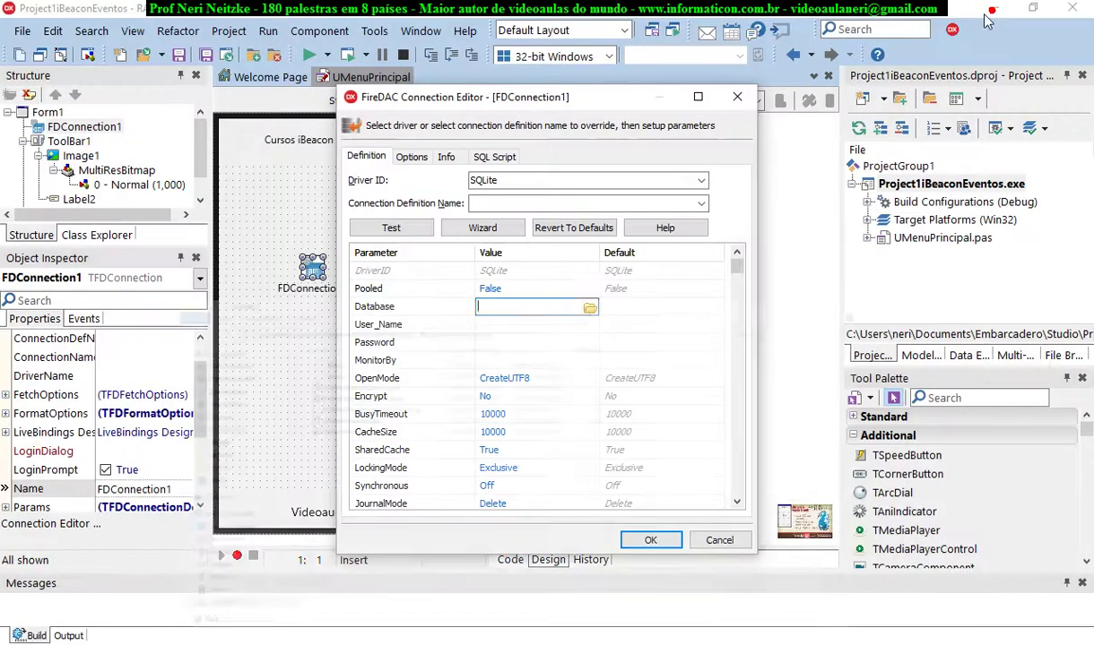
pyautogui.hotkey('ctrl', 'v')
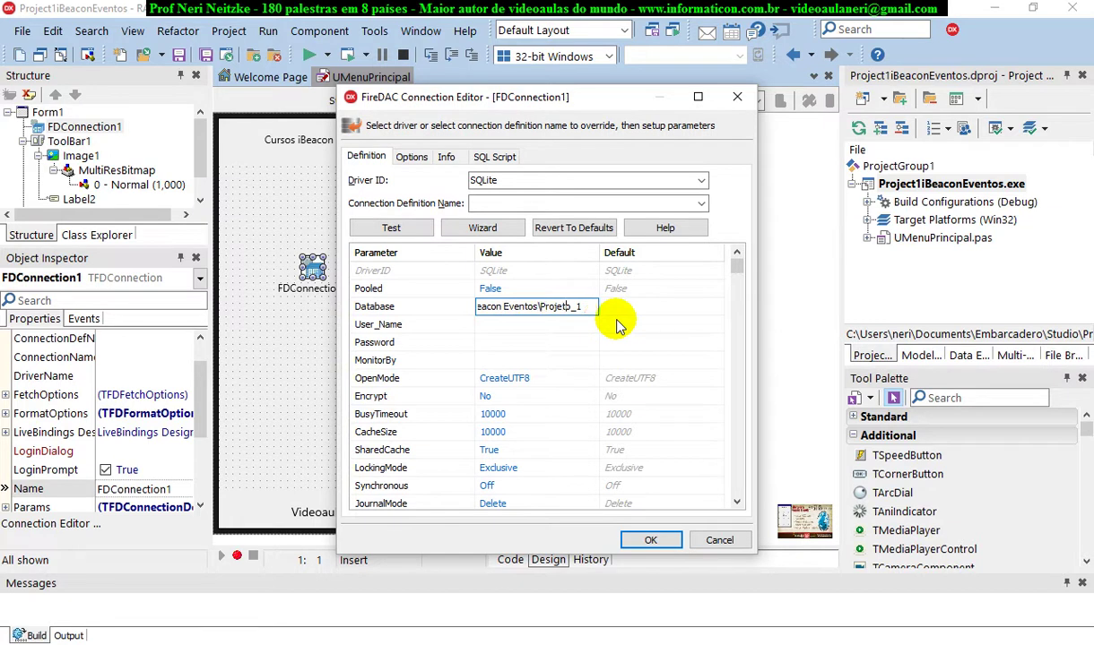
pyautogui.write('\\eventos.s3db')
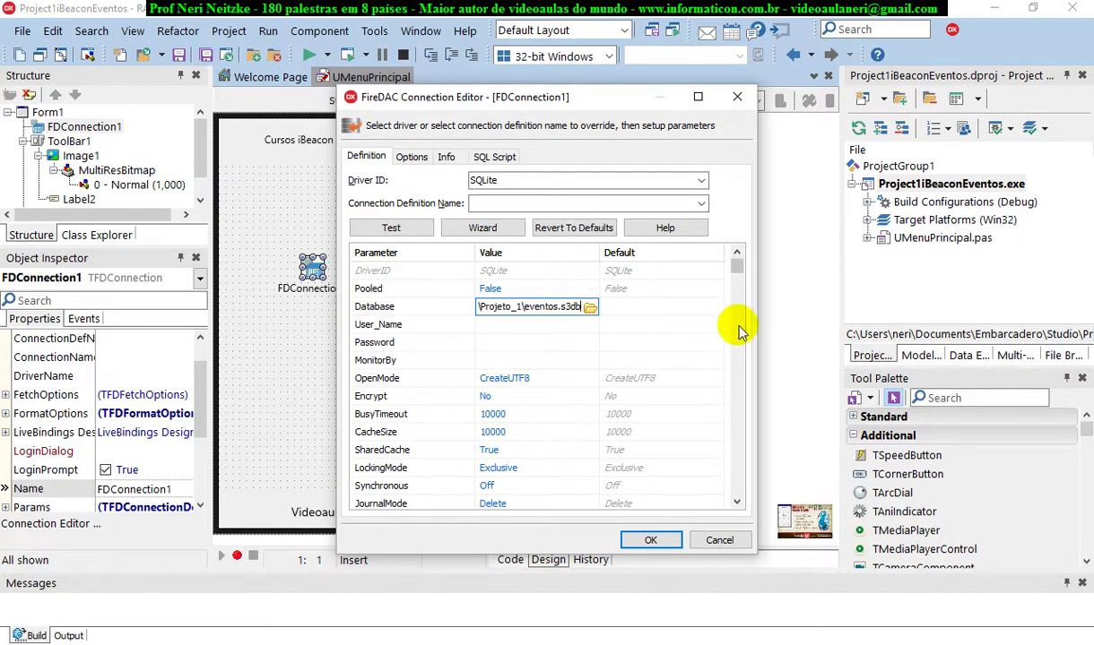
# - Keep OpenMode at CreateUTF8, set LockingMode to Normal and accept the connection settings
pyautogui.click(549, 381)
pyautogui.click(591, 378)
pyautogui.click(591, 379)
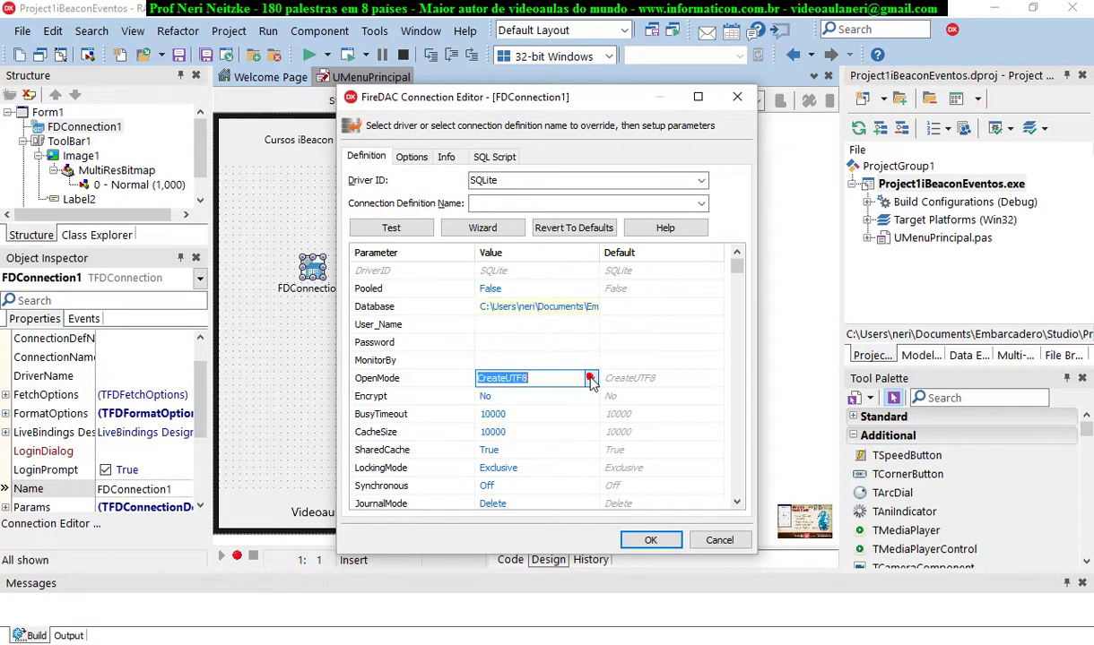
pyautogui.click(547, 468)
pyautogui.click(592, 468)
pyautogui.click(529, 485)
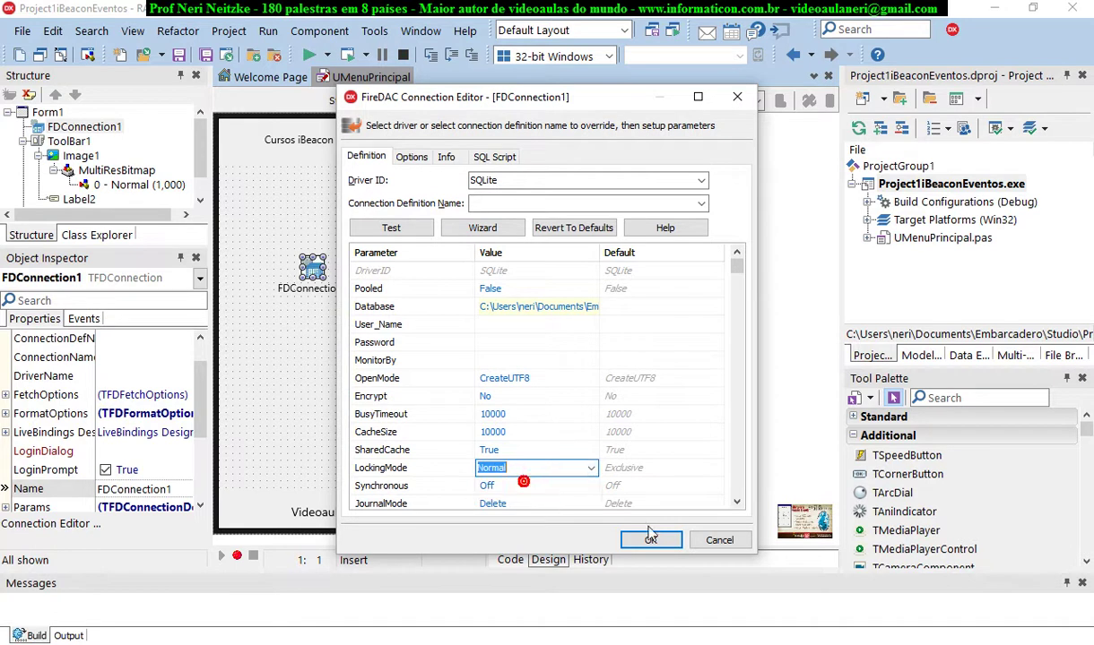
pyautogui.click(650, 540)
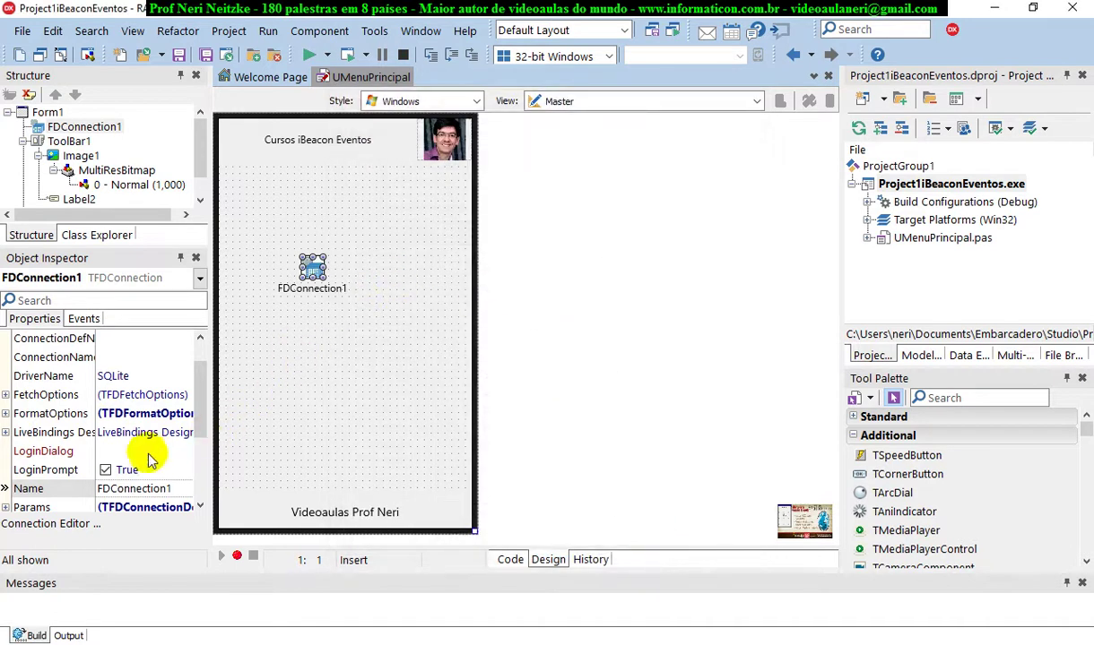
# - Set FDConnection1's LoginPrompt property to False and its Connected property to True
pyautogui.click(105, 470)
pyautogui.scroll(2, 211, 352)
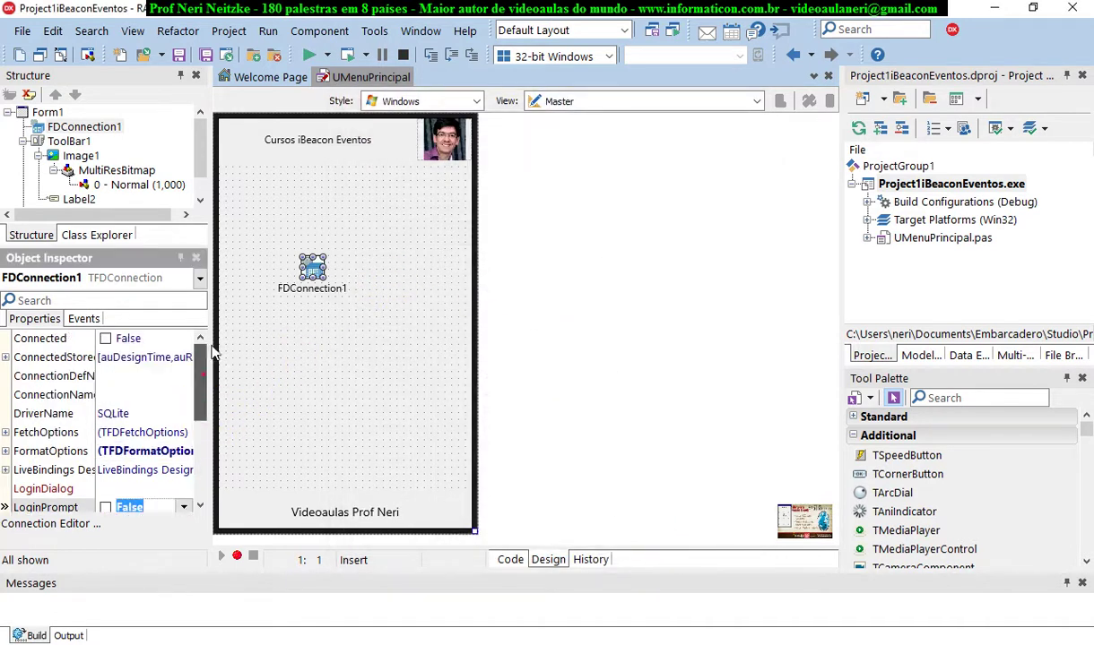
pyautogui.click(106, 341)
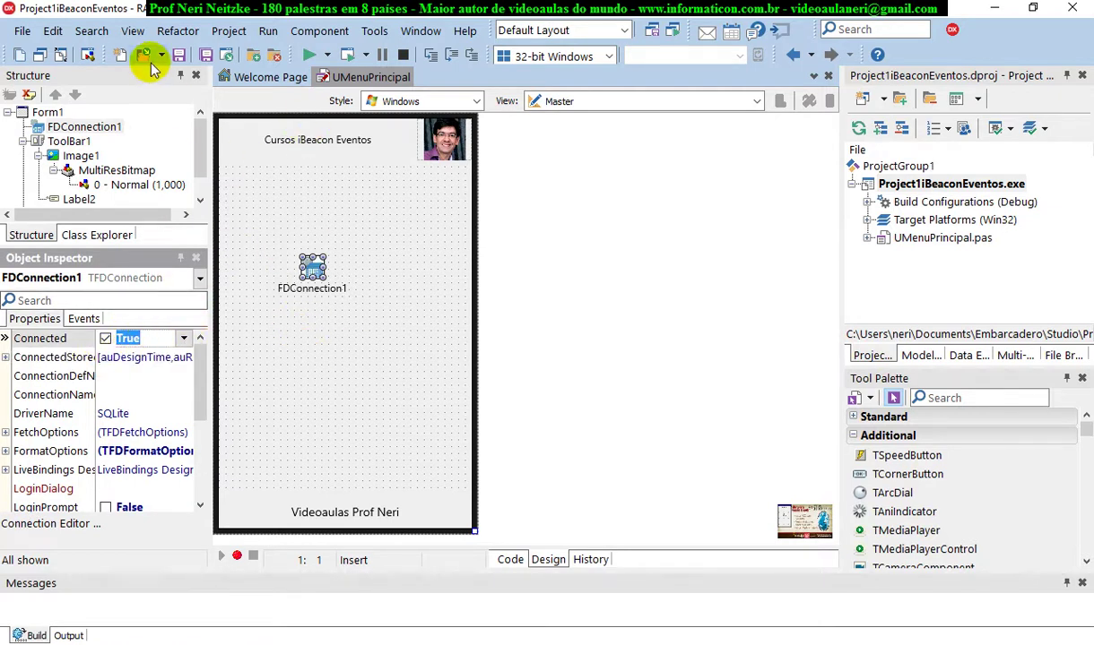
# - Check the Projeto_1 folder in File Explorer for the eventos.s3db file and return to the IDE
pyautogui.hotkey('alt', 'Tab')
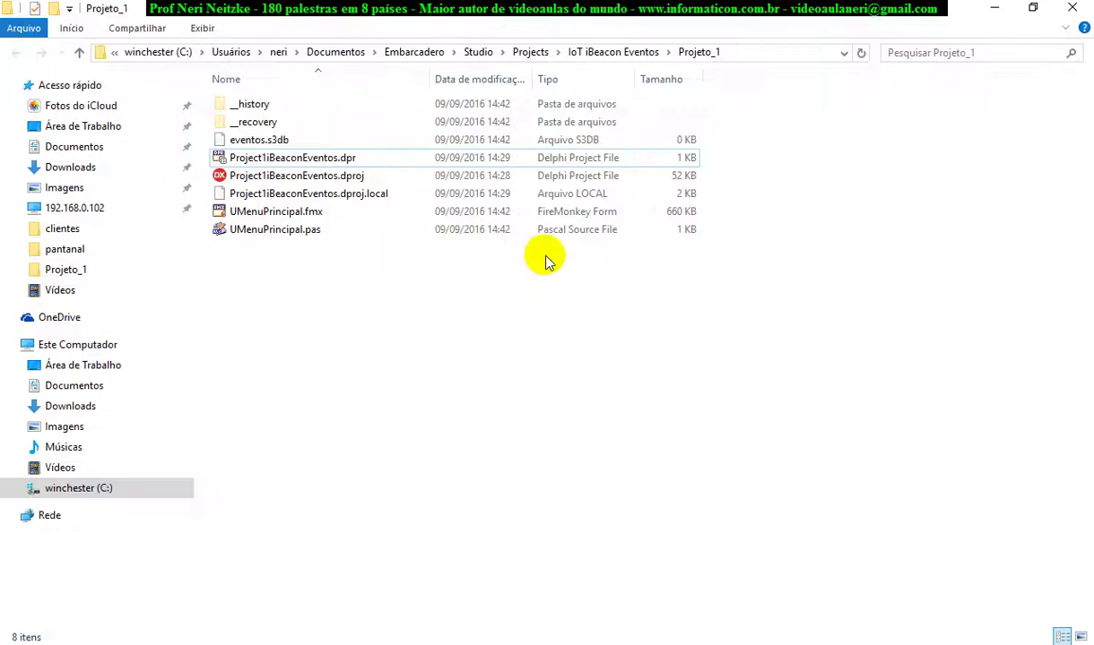
pyautogui.click(274, 141)
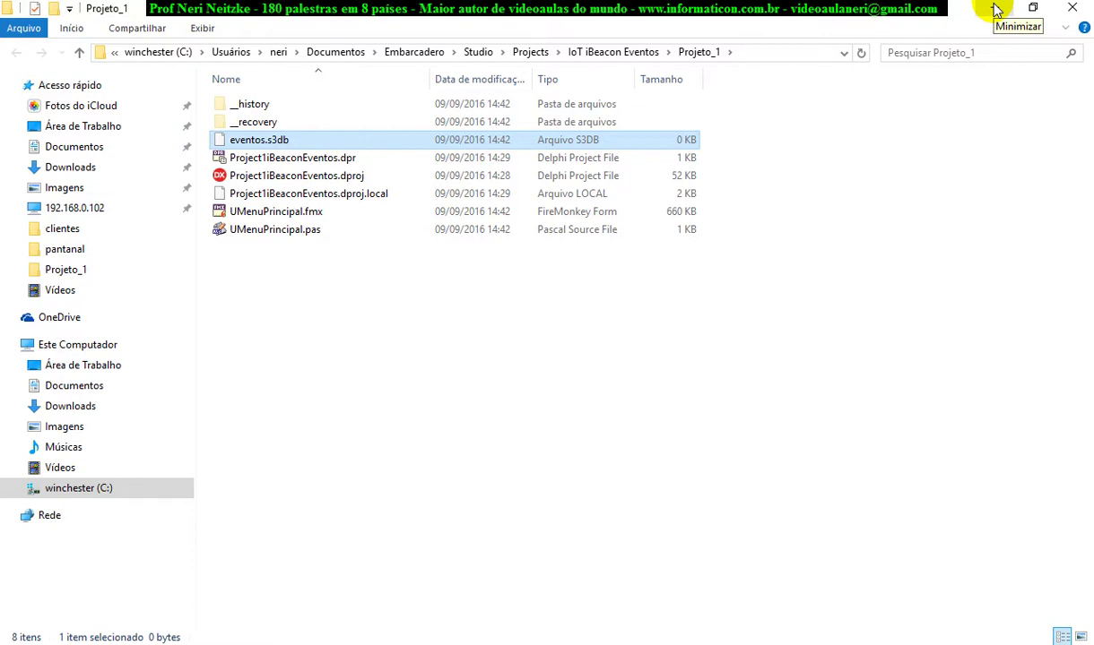
pyautogui.hotkey('alt', 'Tab')
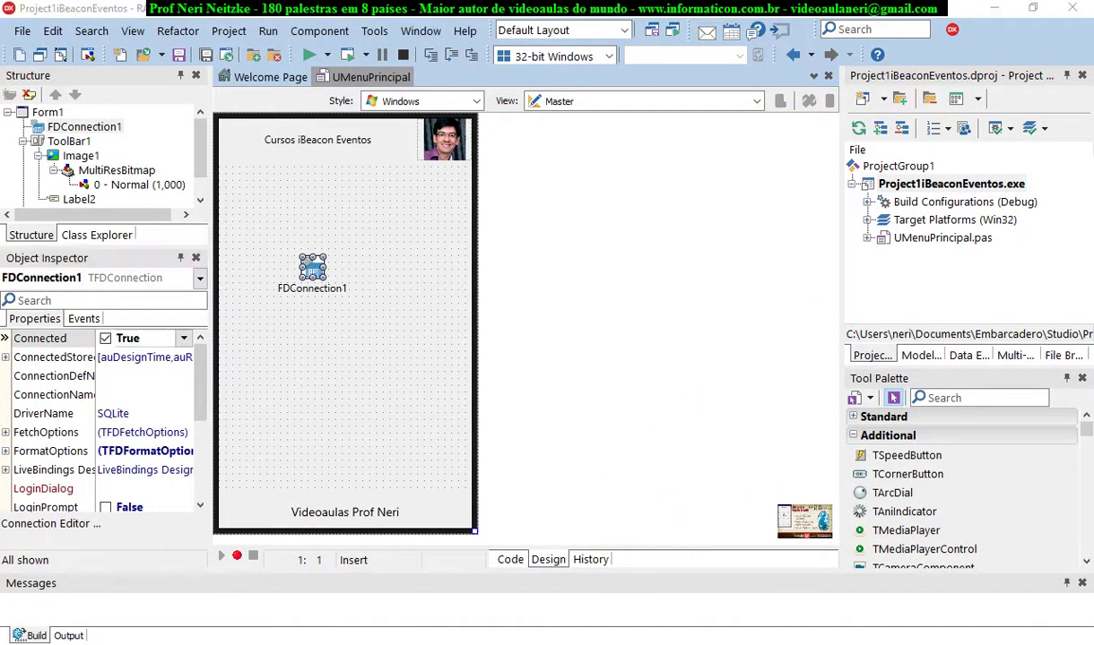
# - Find SqliteBrowser with a system search for "sq" and launch it
pyautogui.press('super')
pyautogui.write('sq')
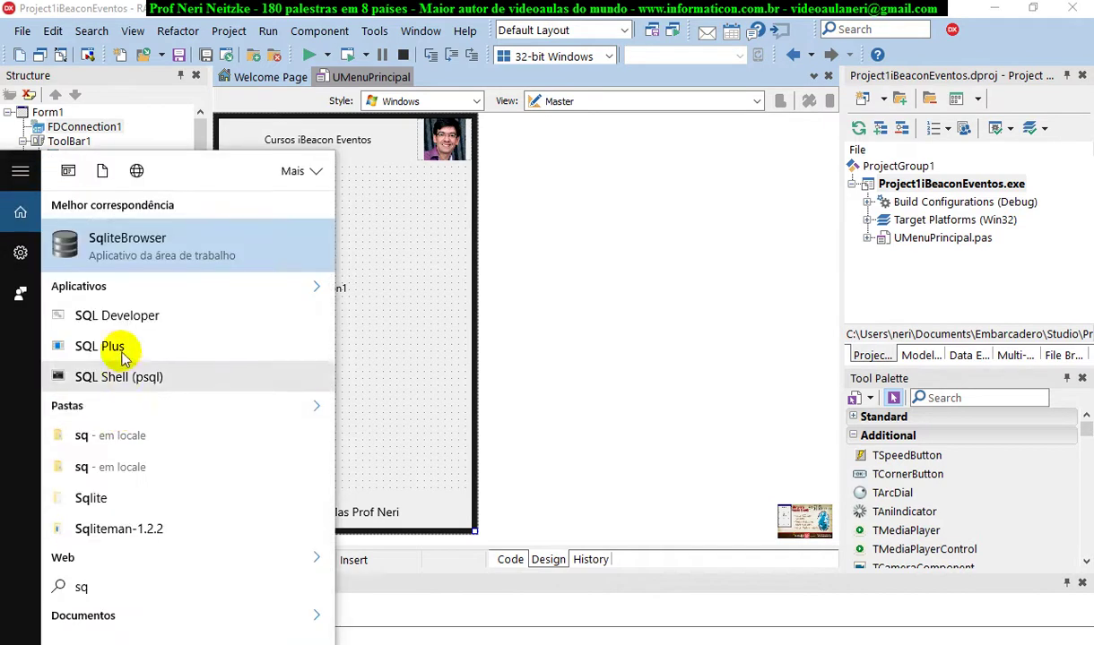
pyautogui.click(126, 249)
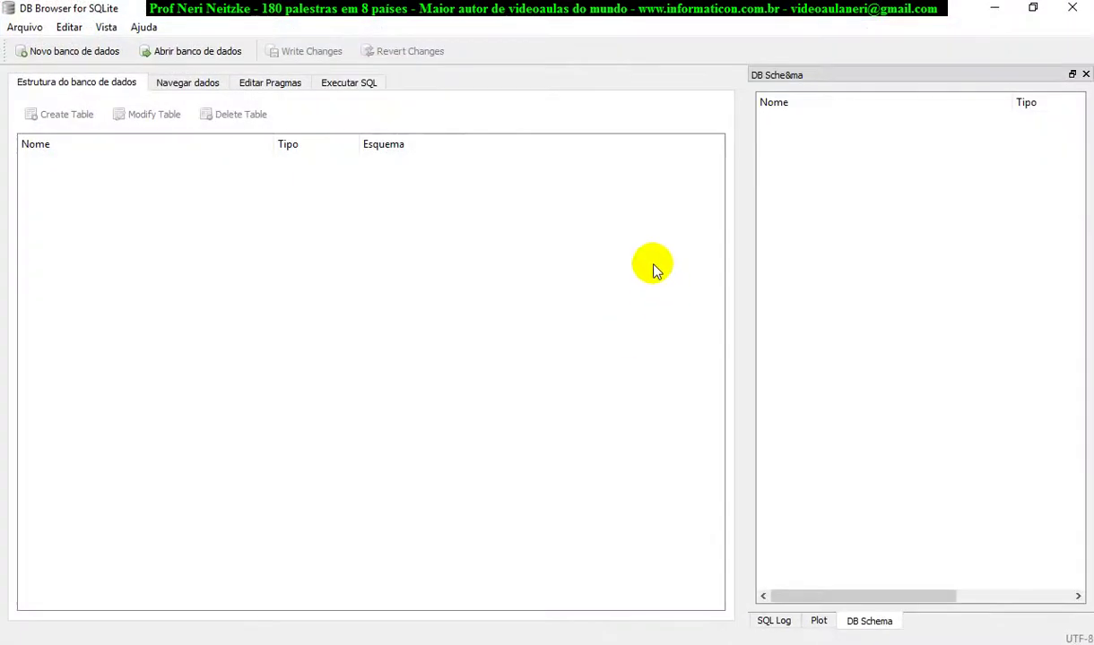
pyautogui.click(89, 52)
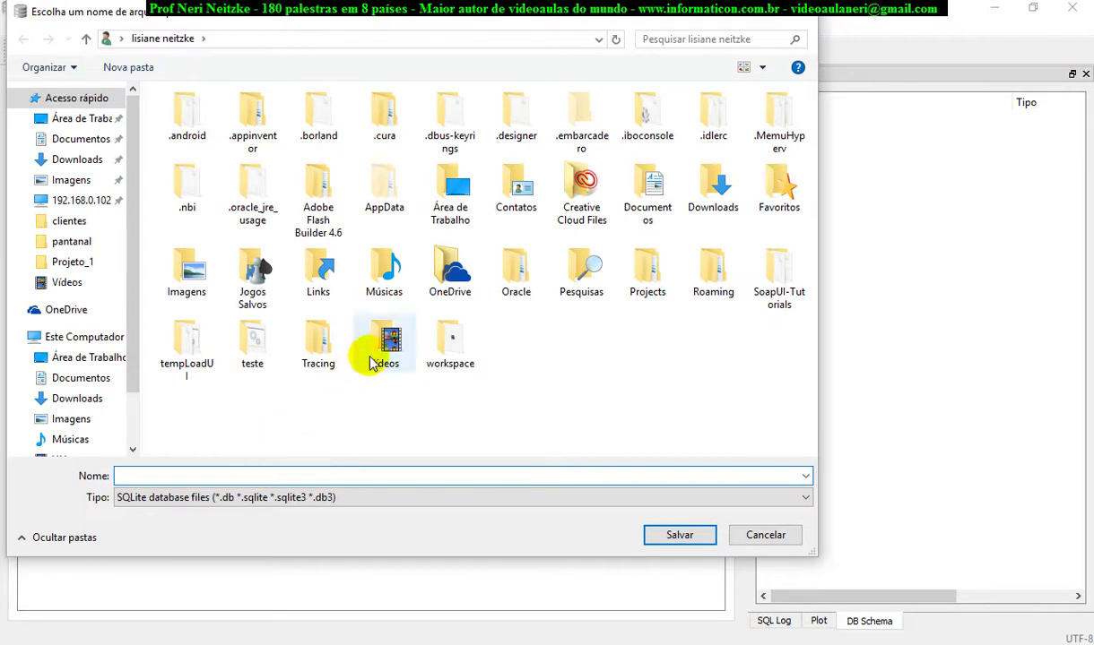
pyautogui.click(764, 535)
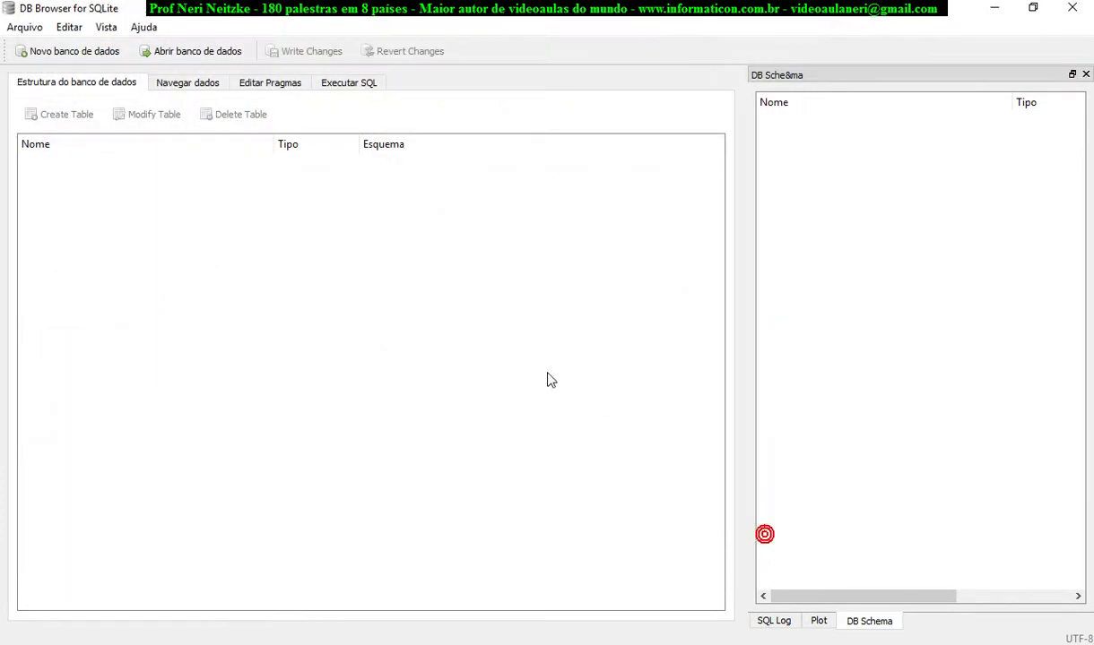
pyautogui.click(202, 52)
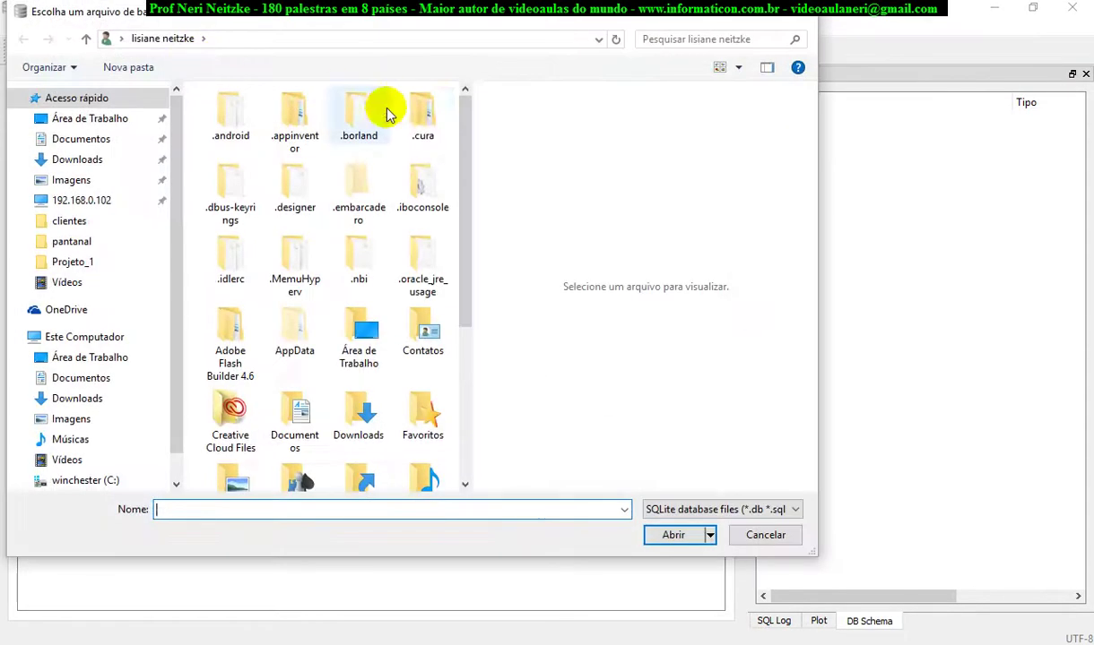
pyautogui.write('\\')
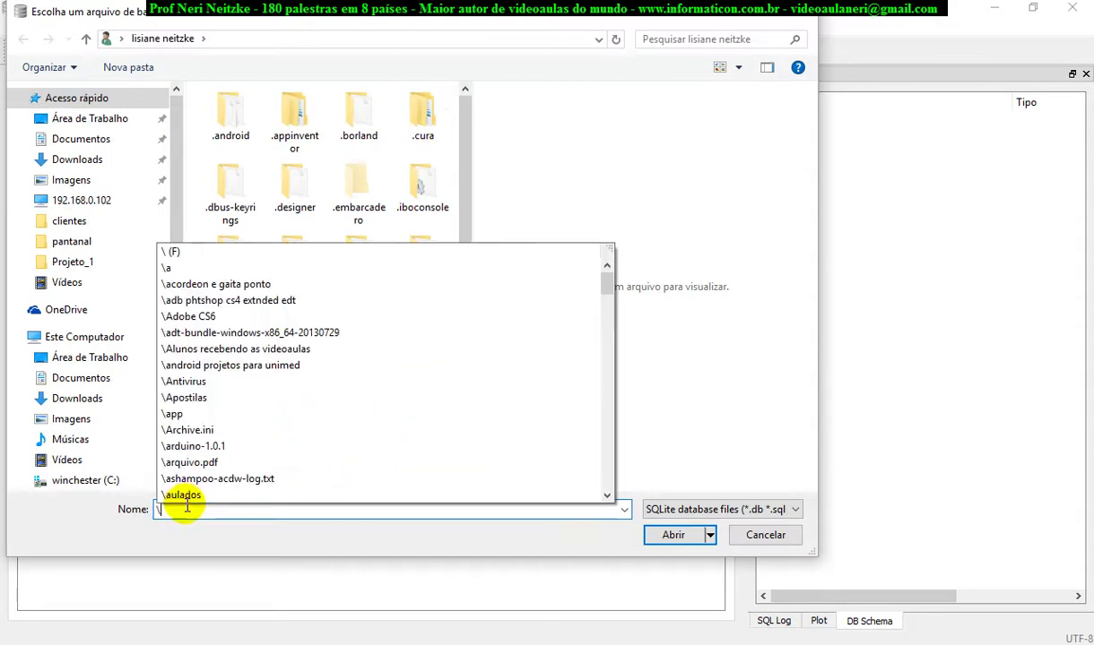
pyautogui.press('Return')
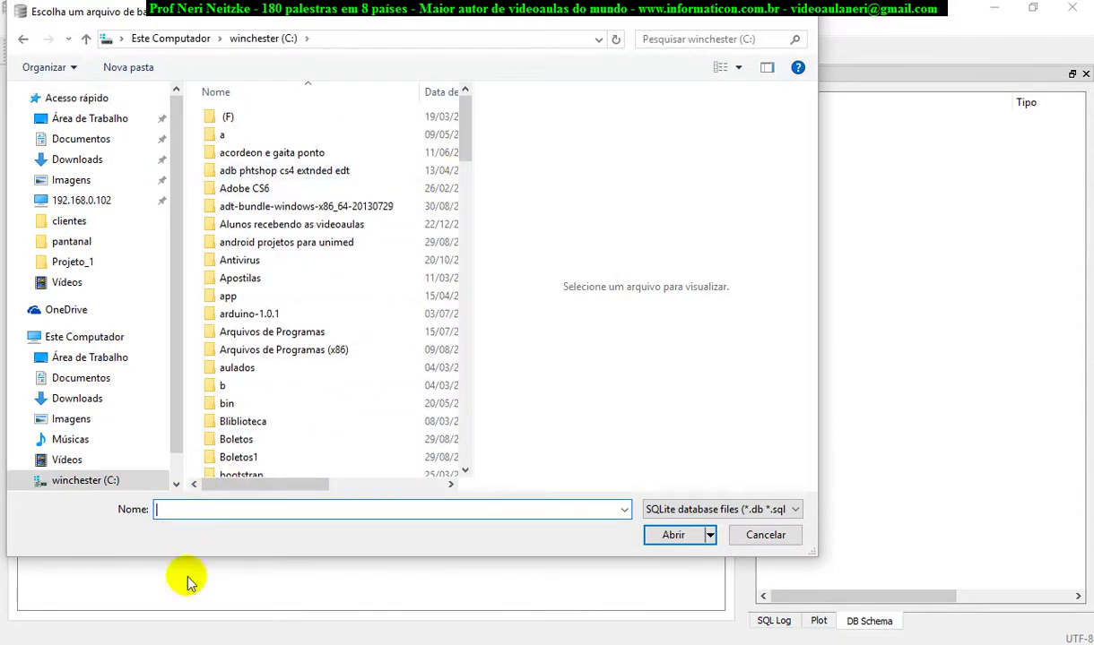
pyautogui.write('\\')
pyautogui.press('BackSpace')
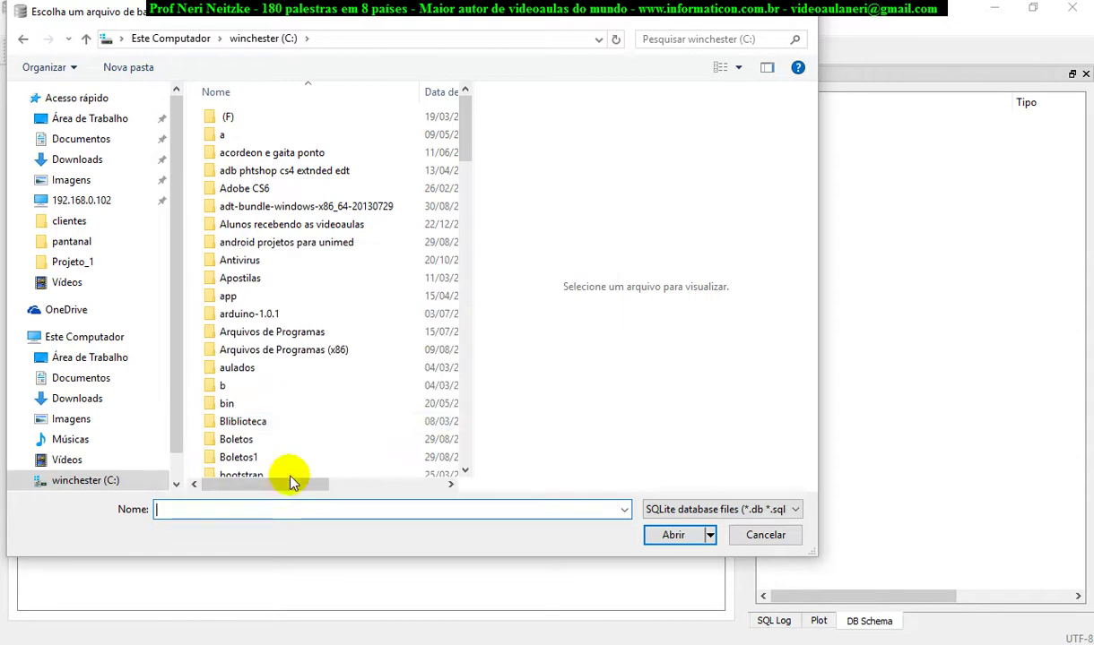
pyautogui.click(760, 535)
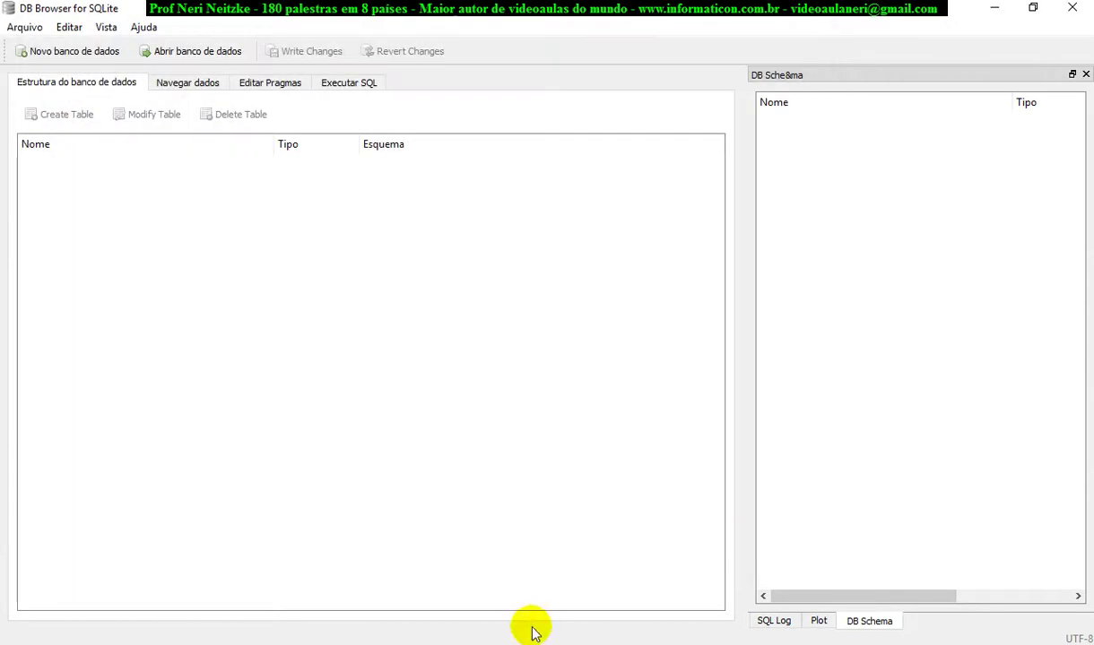
# - Copy the path of the Projeto_1 folder from File Explorer and return to DB Browser for SQLite
pyautogui.click(851, 572)
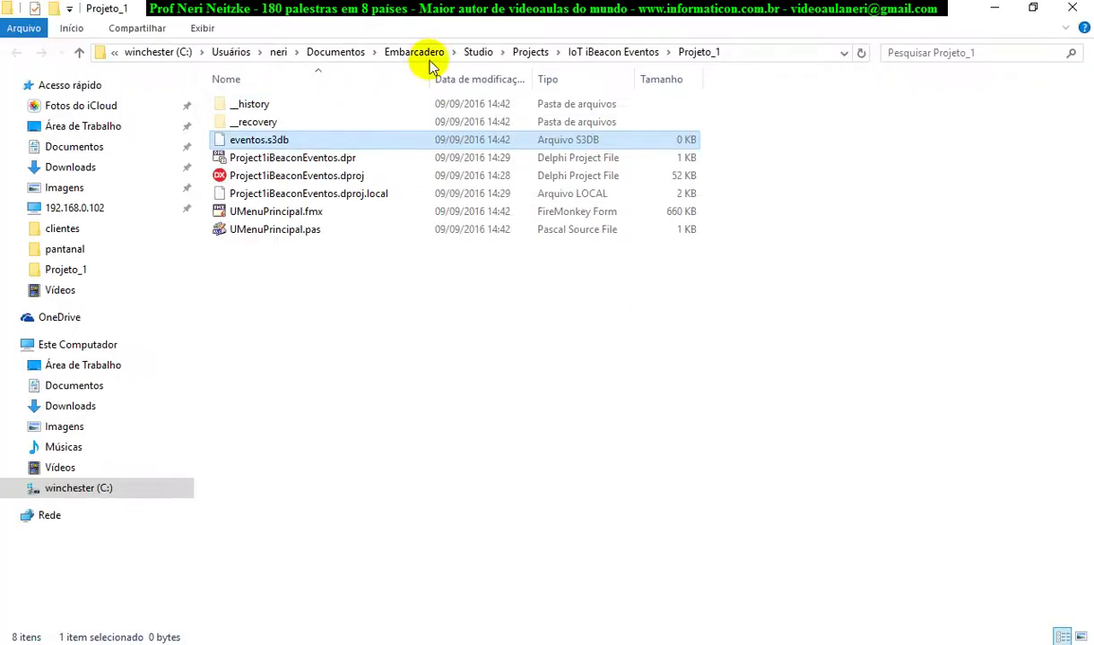
pyautogui.click(752, 52)
pyautogui.hotkey('alt', 'Tab')
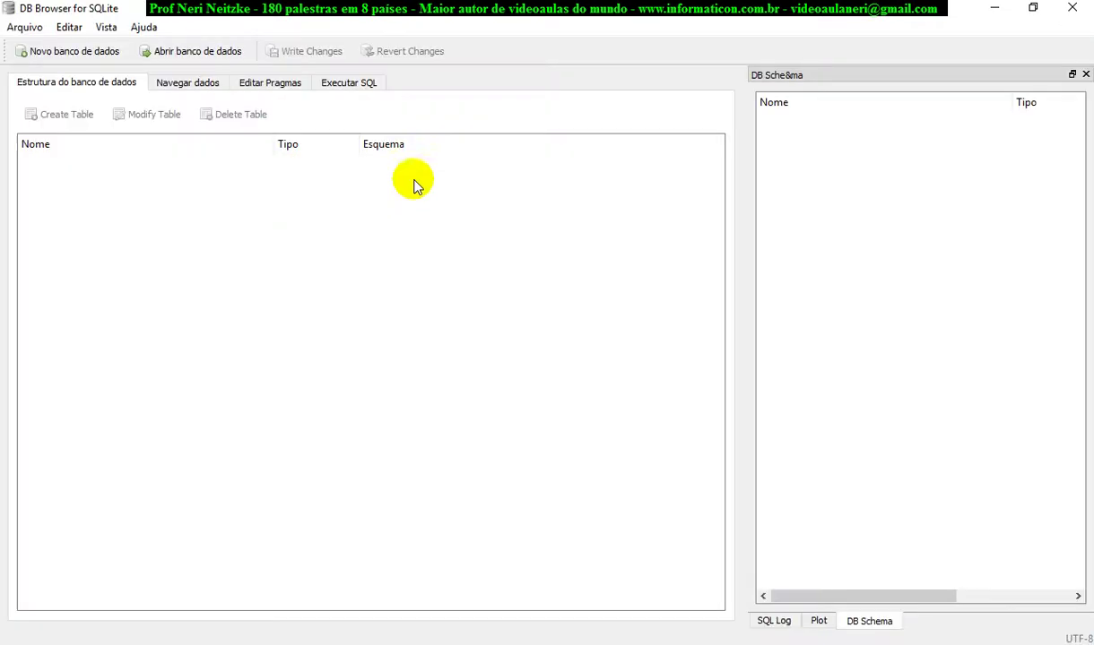
# - Open the eventos.s3db database from the Projeto_1 folder, using the *.* filter to list every file
pyautogui.click(204, 51)
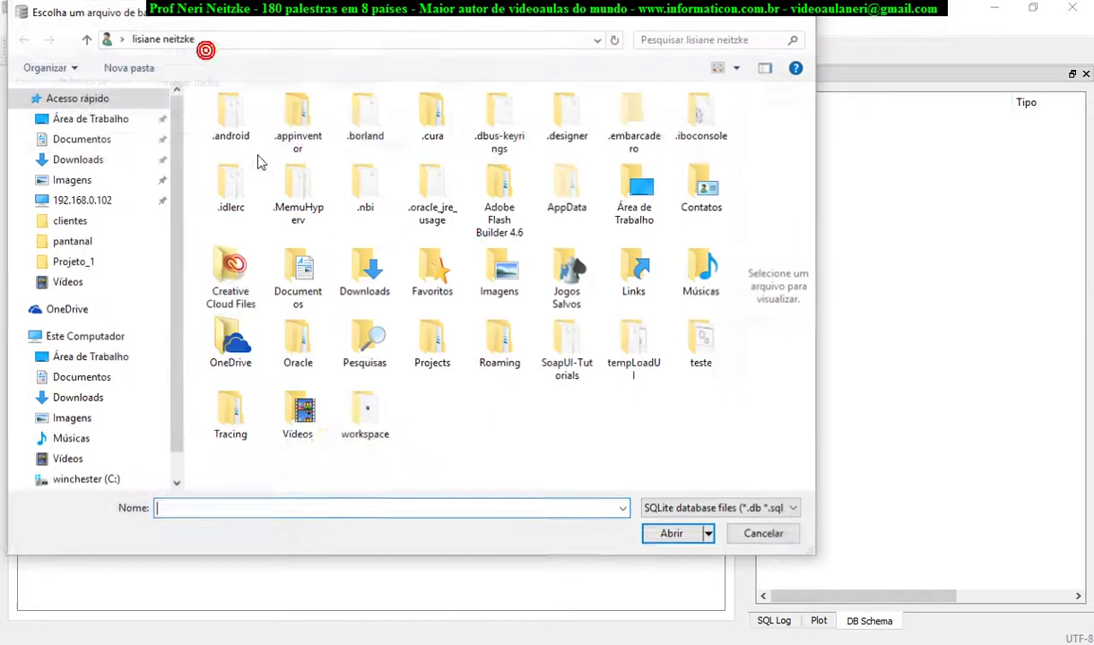
pyautogui.write('C:\\Users\\nei\\Documents\\Embarcadero\\Studio\\Projects\\IoT iBeacon Eventos\\Projeto_1')
pyautogui.press('Return')
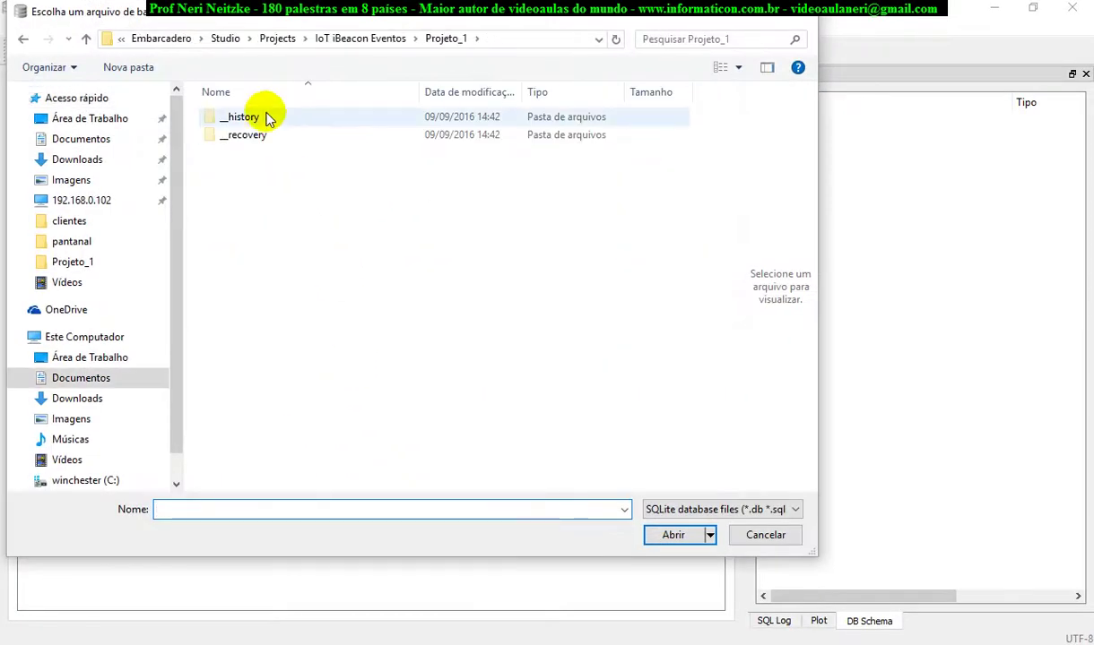
pyautogui.click(352, 504)
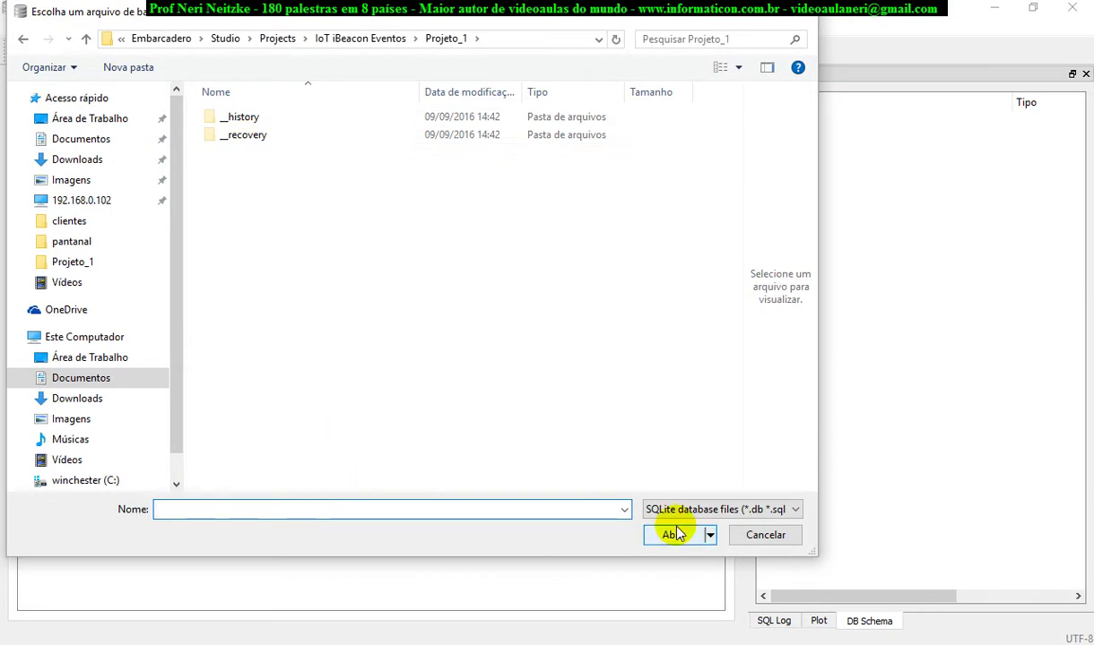
pyautogui.write('*.*')
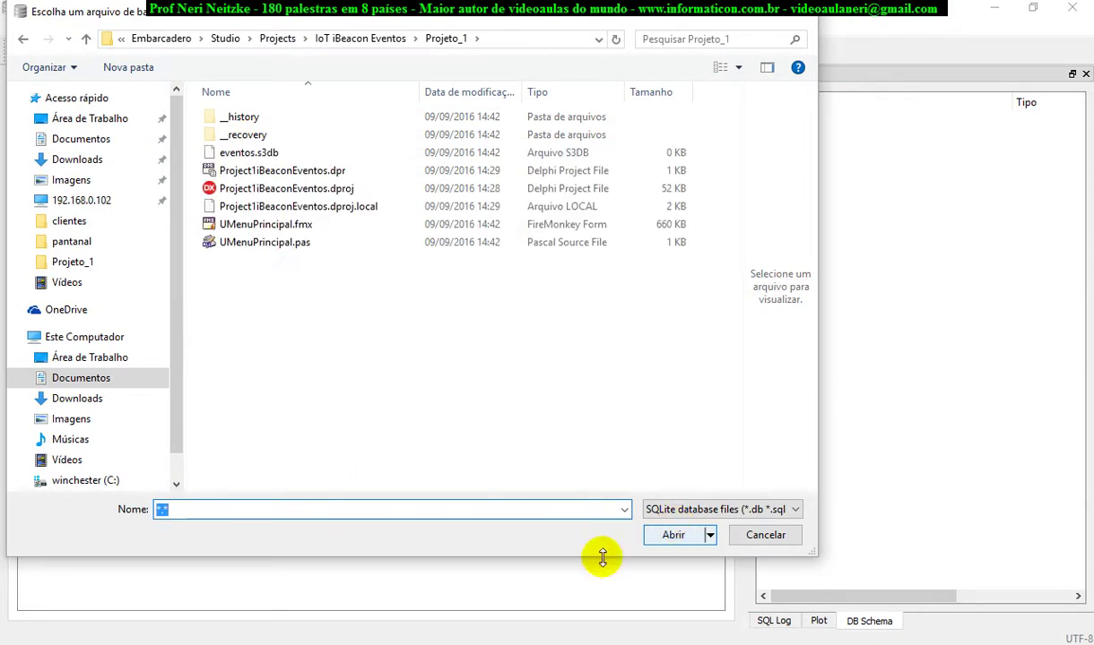
pyautogui.doubleClick(264, 154)
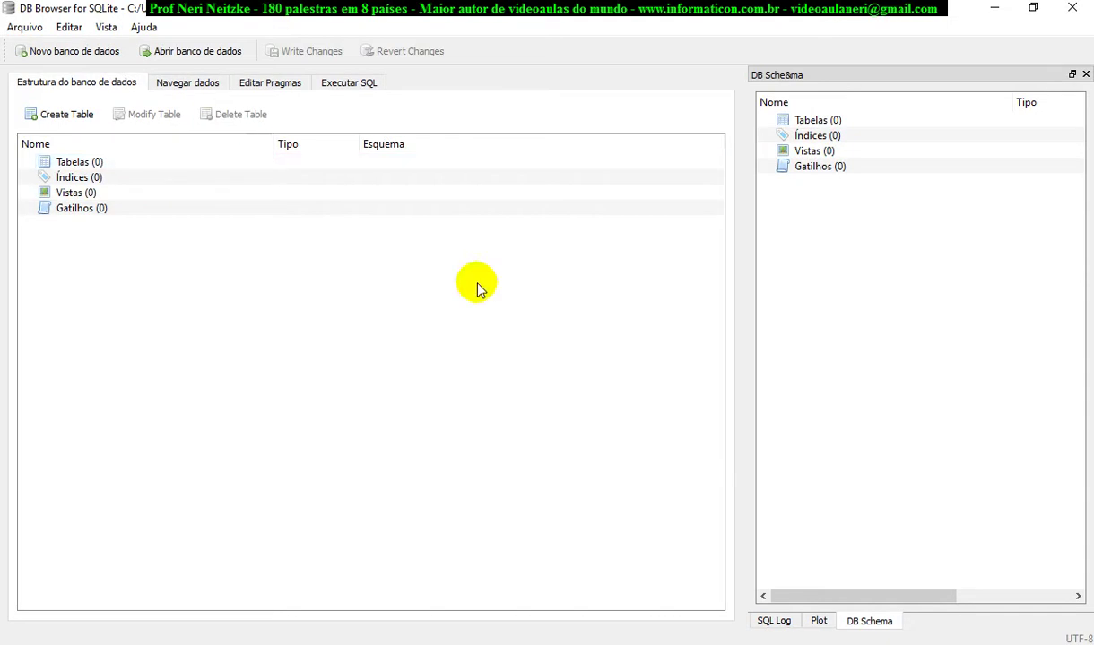
# - Start a new table in the database and name it Eventos
pyautogui.click(66, 163)
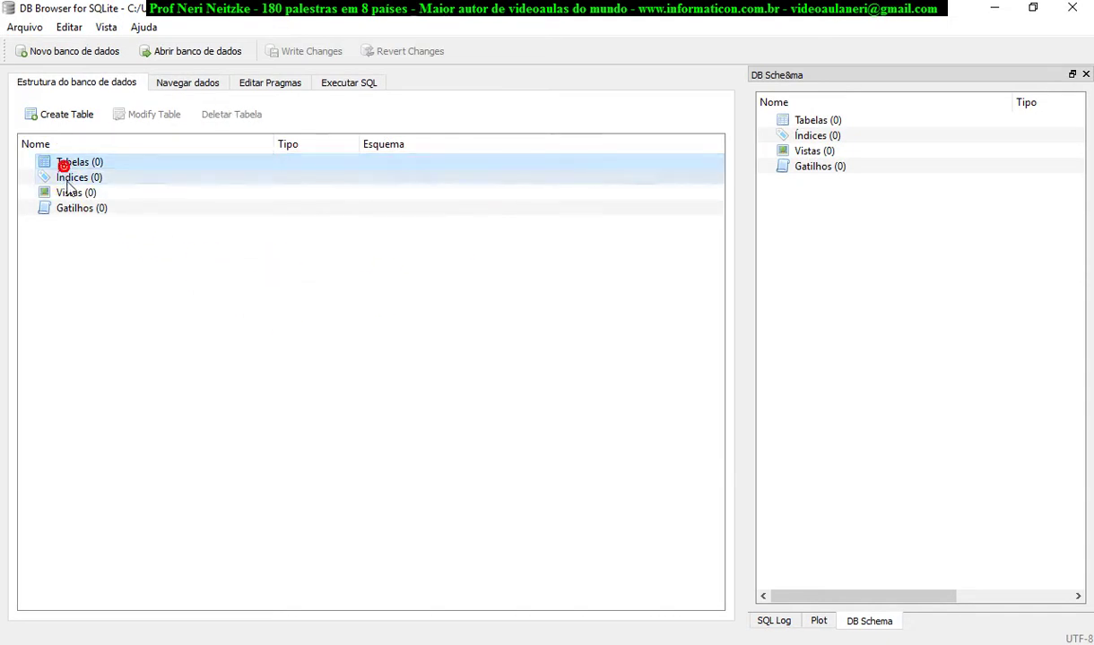
pyautogui.click(65, 177)
pyautogui.click(66, 193)
pyautogui.click(68, 176)
pyautogui.click(74, 162)
pyautogui.click(45, 115)
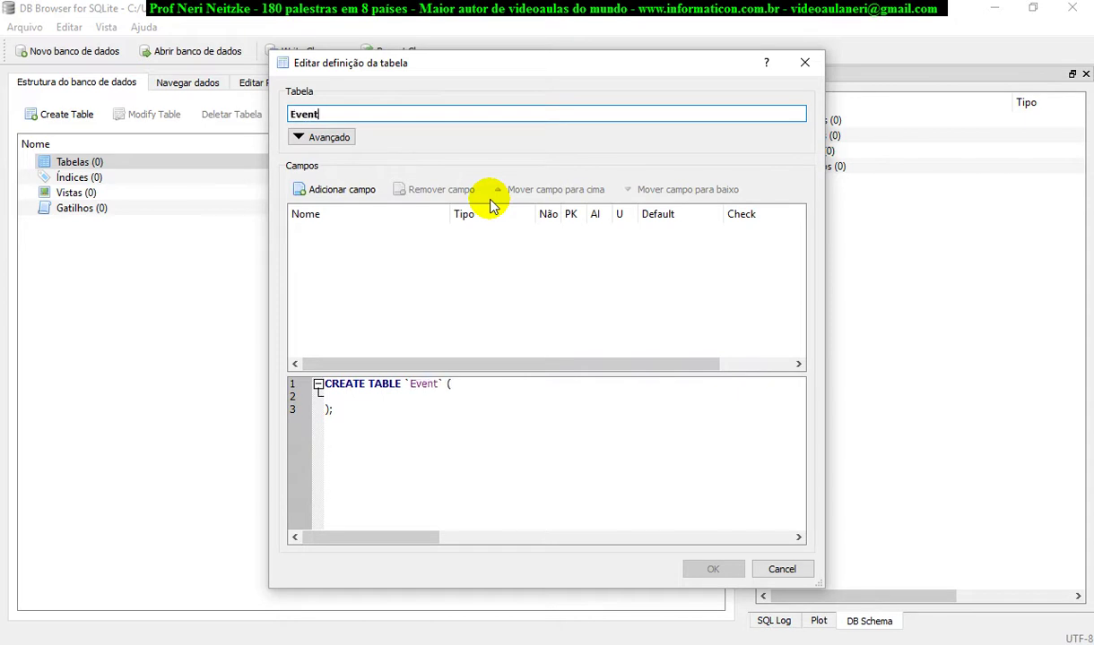
pyautogui.press('Tab')
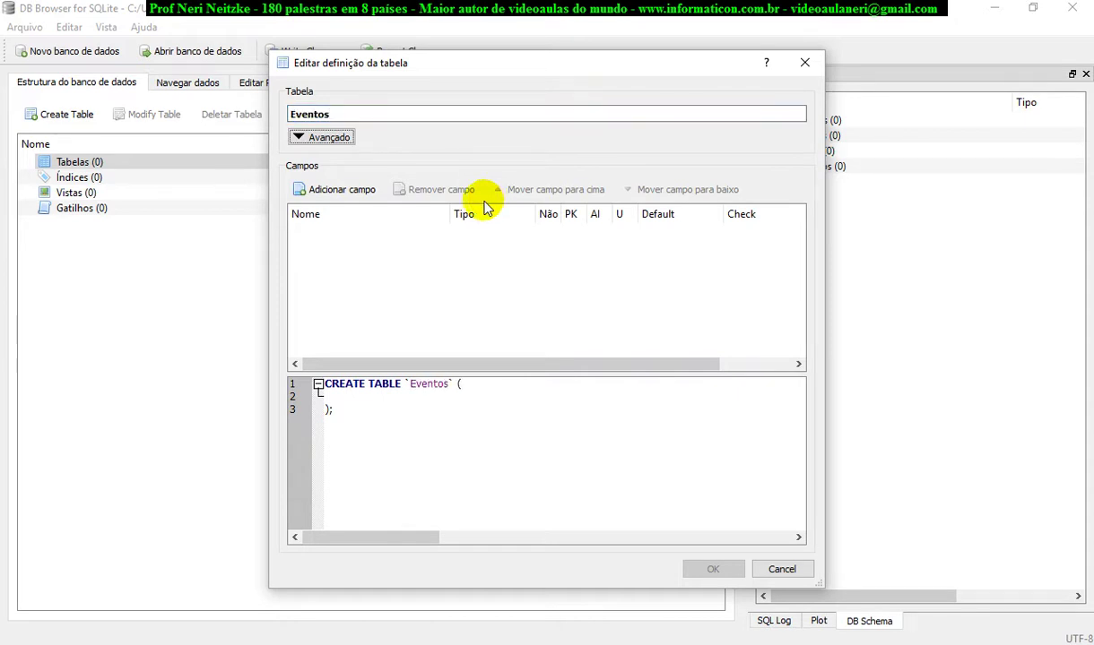
# - Add a field named CodigoCel to the Eventos table and set its type to TEXT
pyautogui.click(339, 190)
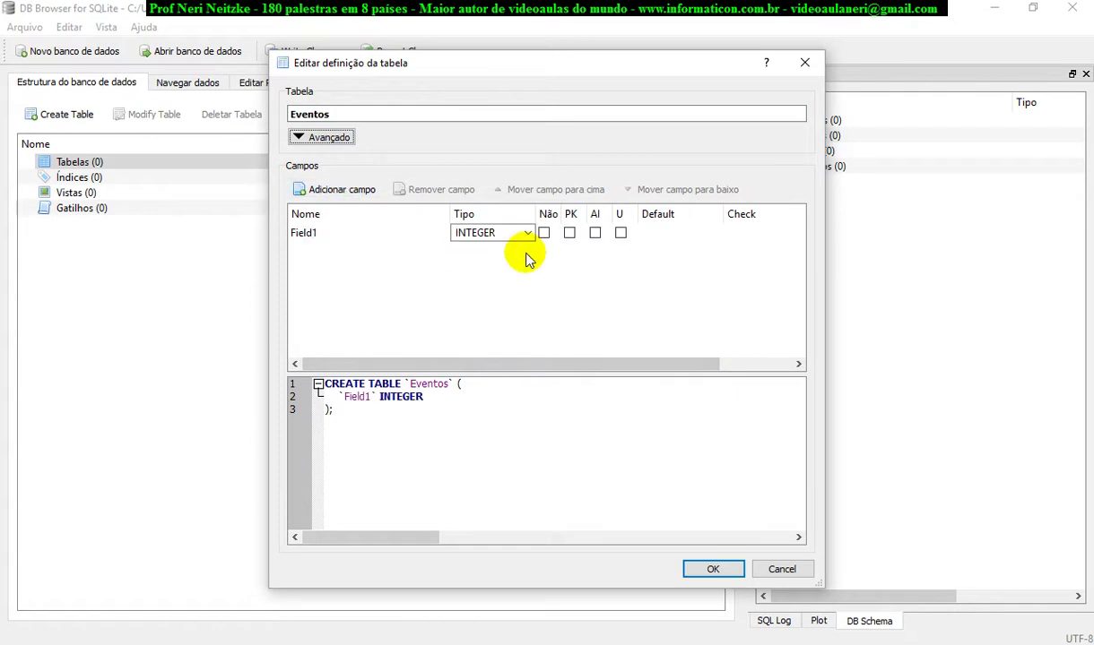
pyautogui.doubleClick(355, 236)
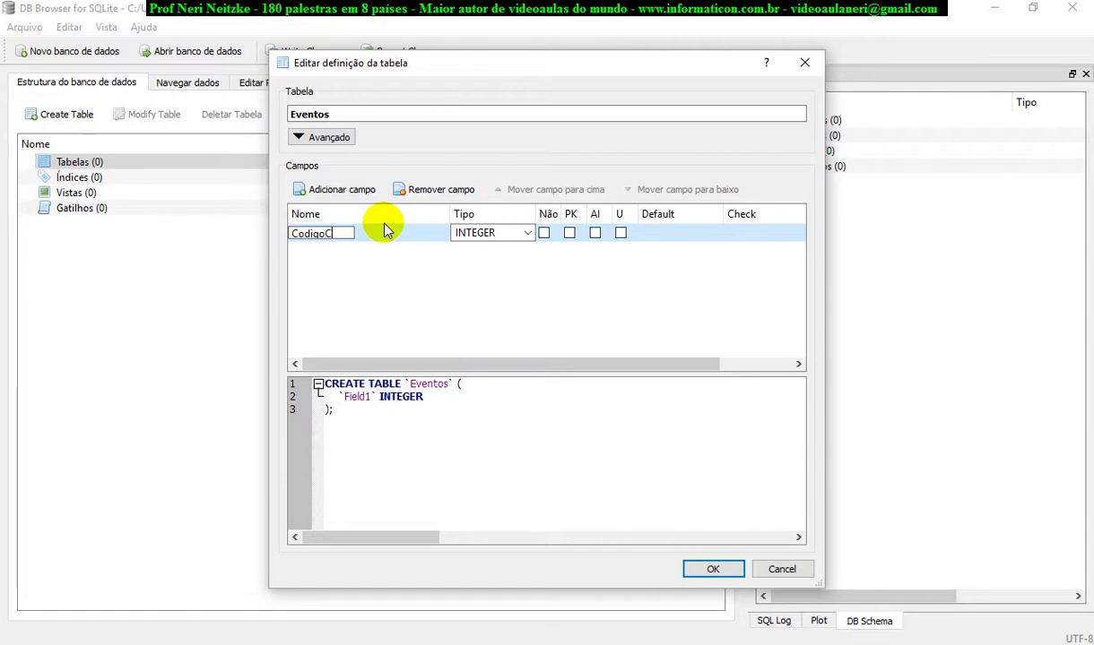
pyautogui.click(529, 234)
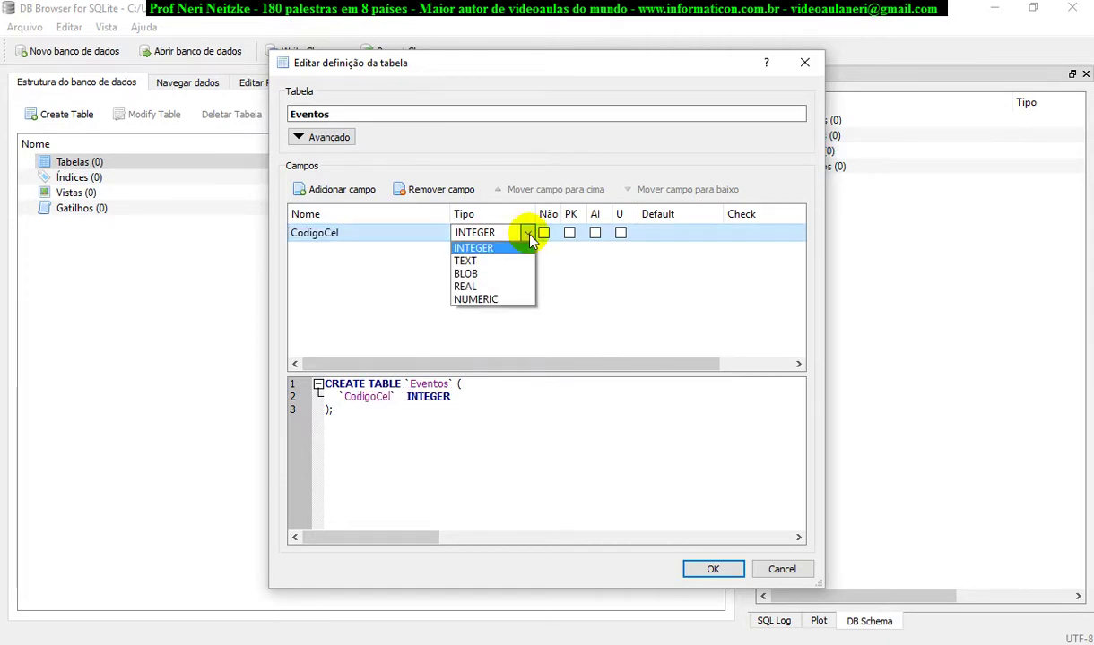
pyautogui.click(498, 260)
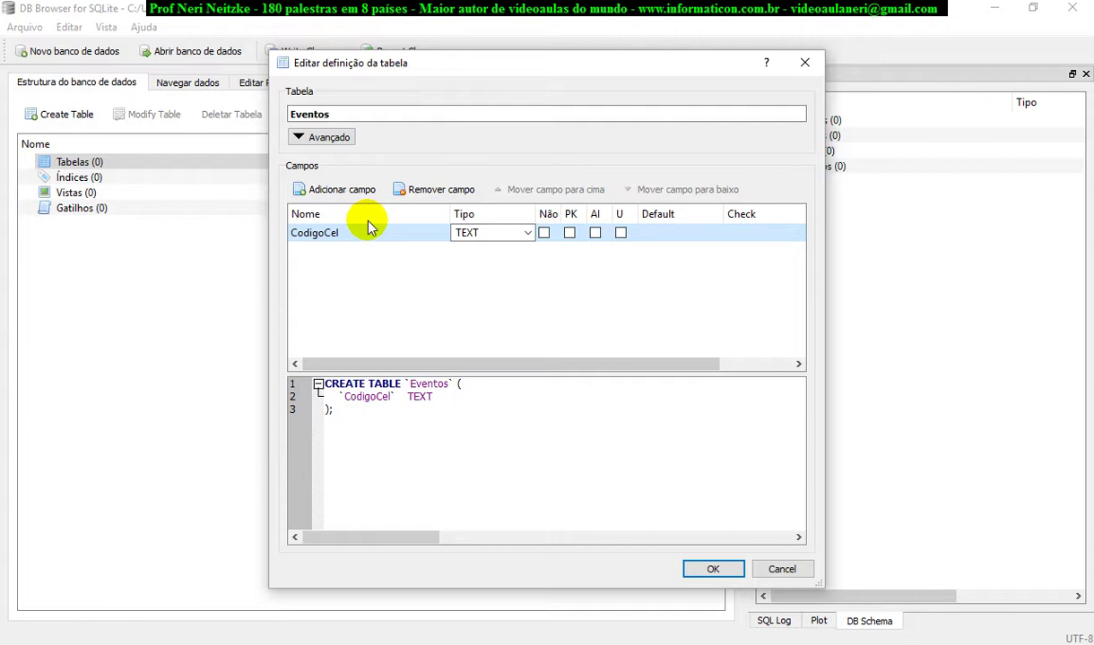
# - Add a second field named Nome to the Eventos table with the type TEXT
pyautogui.click(338, 189)
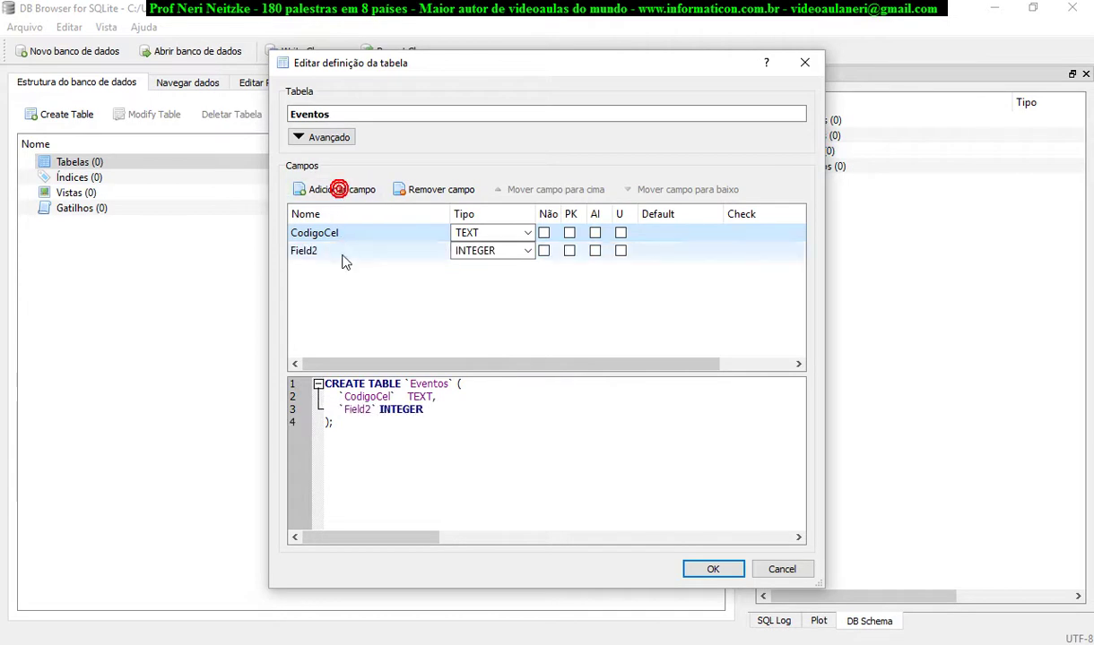
pyautogui.click(343, 251)
pyautogui.click(344, 253)
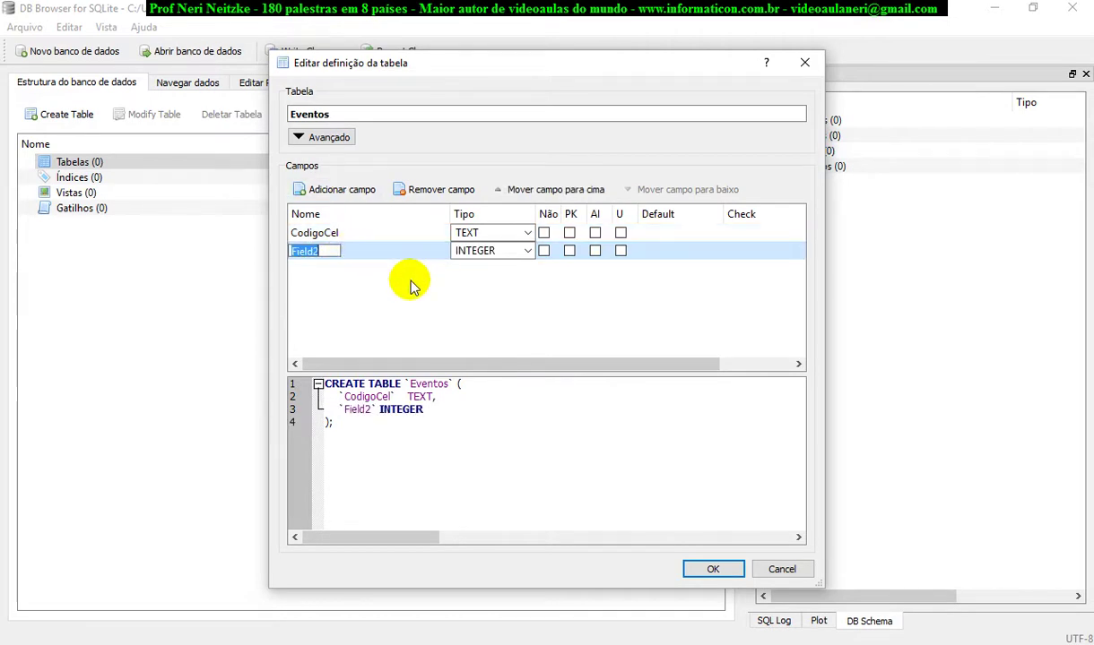
pyautogui.write('Nome')
pyautogui.click(491, 254)
pyautogui.click(480, 277)
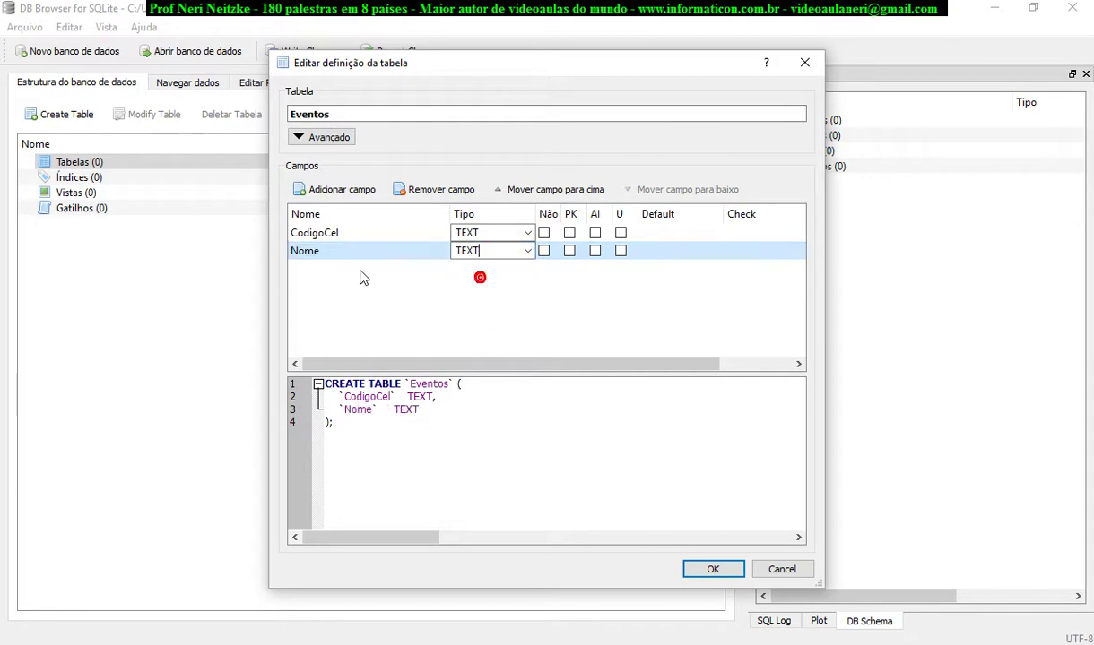
pyautogui.click(345, 235)
pyautogui.click(359, 252)
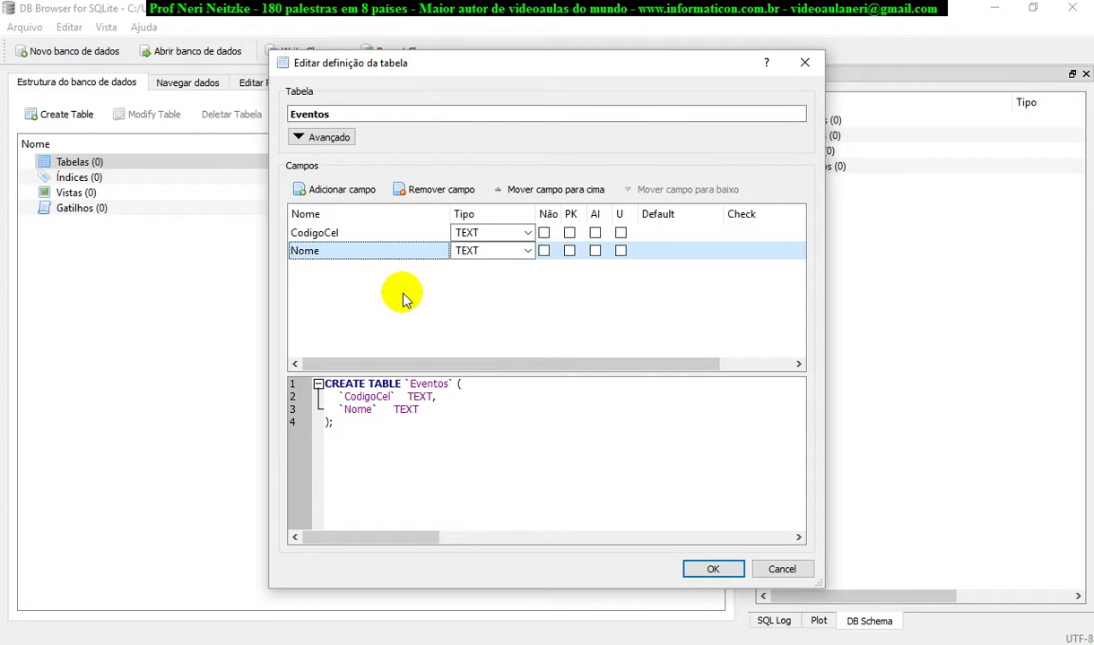
pyautogui.click(379, 238)
pyautogui.click(374, 250)
pyautogui.click(374, 233)
pyautogui.click(369, 247)
pyautogui.click(369, 231)
pyautogui.click(367, 250)
pyautogui.click(356, 232)
pyautogui.click(349, 251)
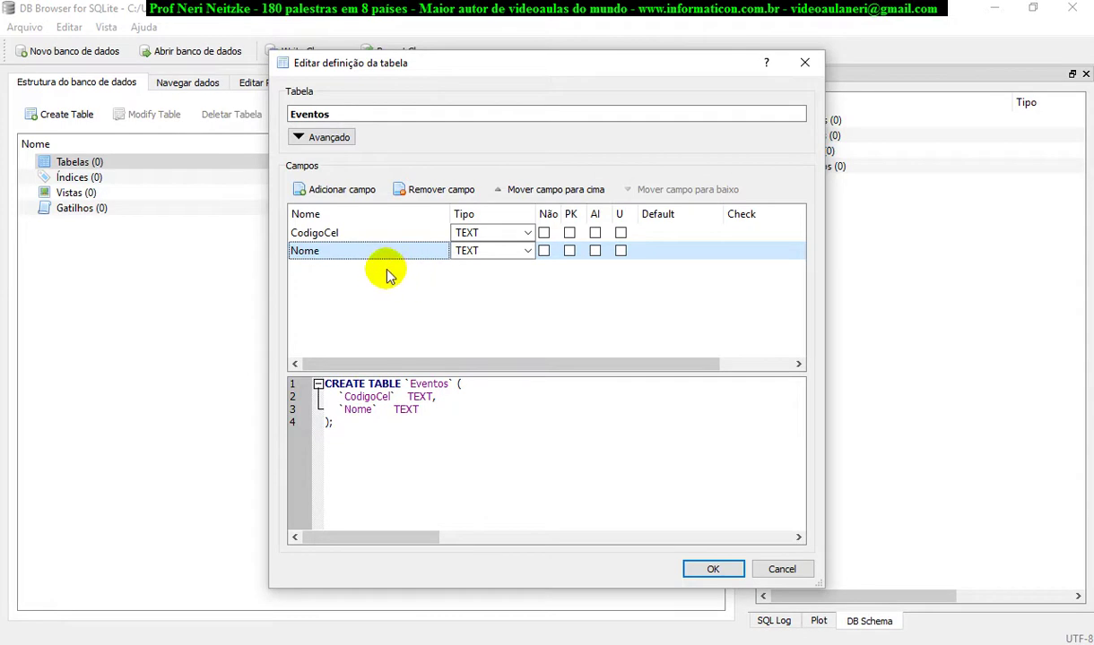
pyautogui.click(318, 232)
pyautogui.click(325, 251)
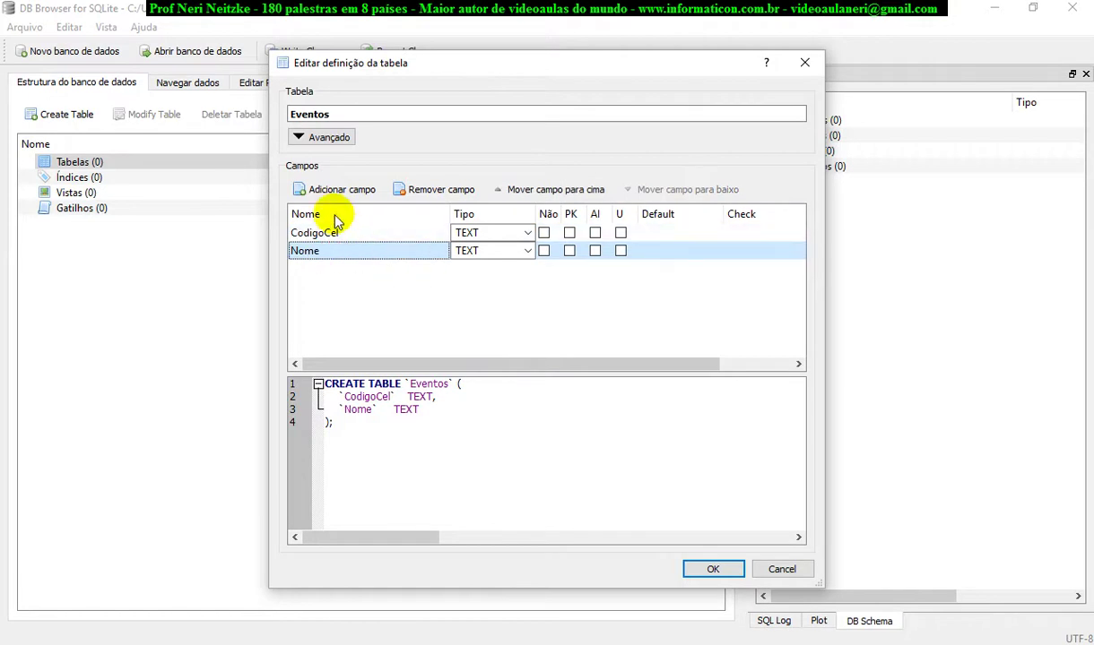
# - Add a third field named Email to the Eventos table and set its type to TEXT
pyautogui.click(360, 189)
pyautogui.doubleClick(325, 270)
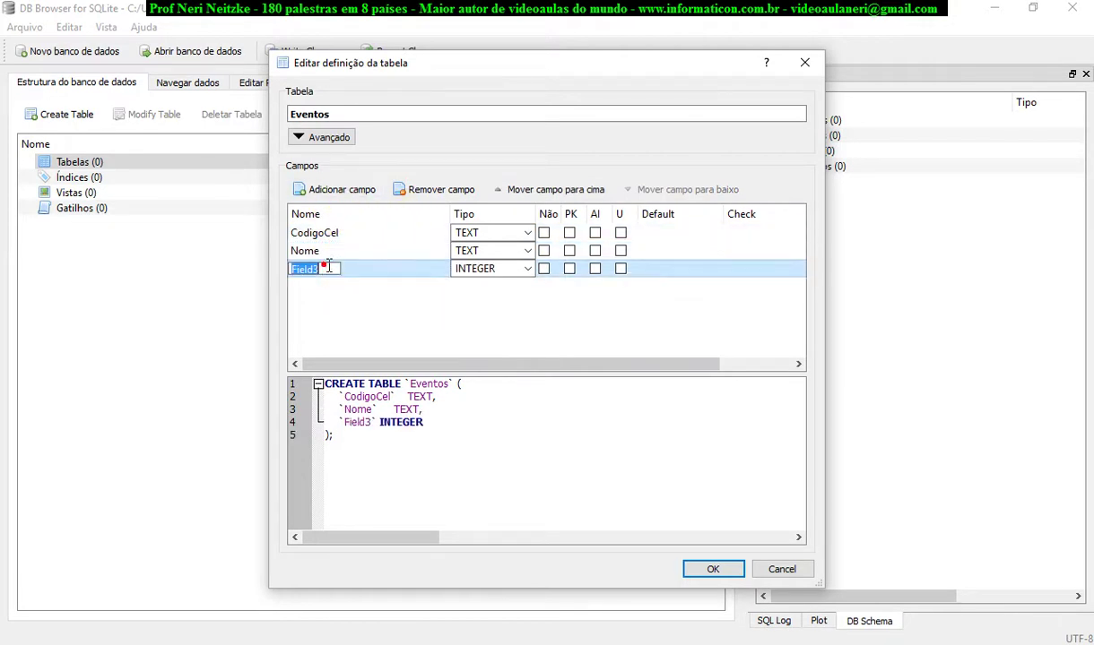
pyautogui.write('em')
pyautogui.press('BackSpace')
pyautogui.press('BackSpace')
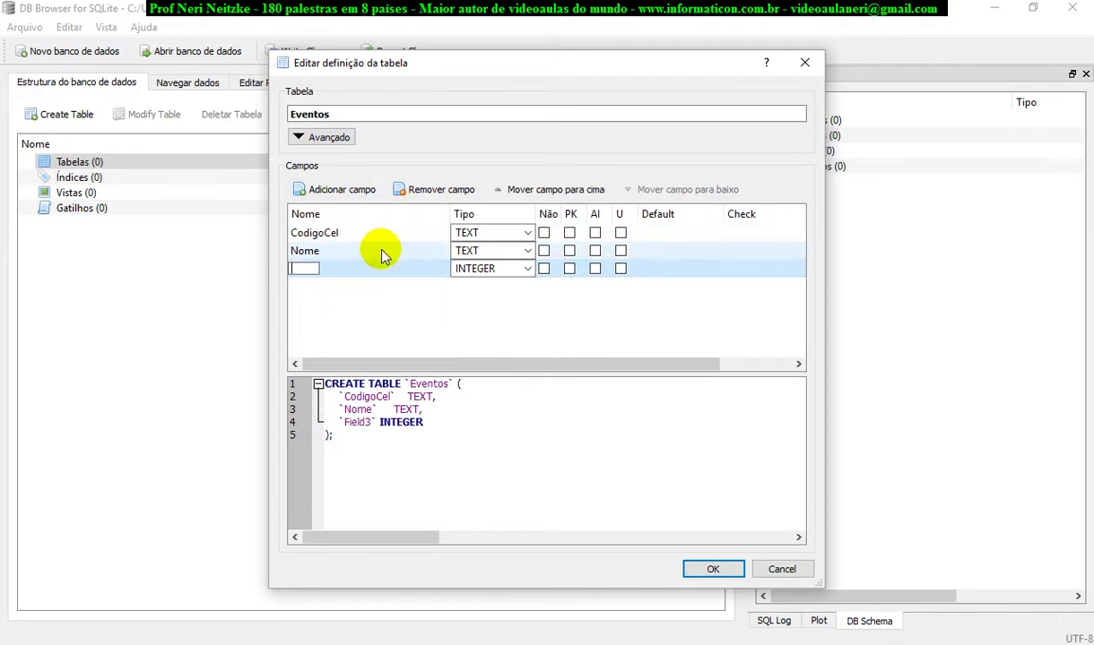
pyautogui.write('Email')
pyautogui.press('Return')
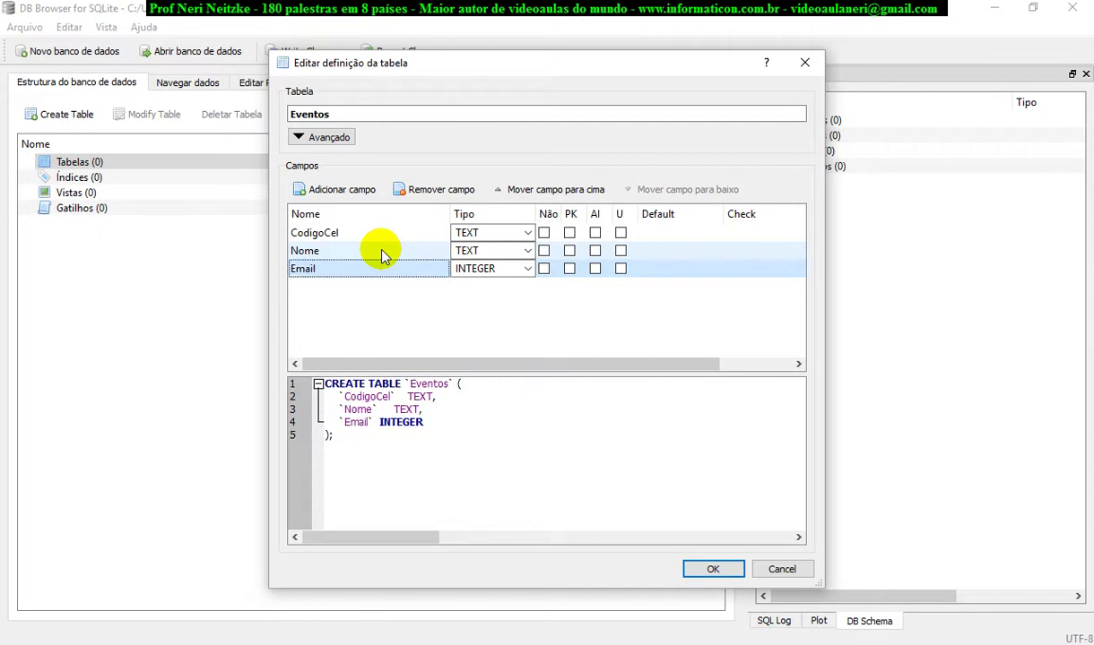
pyautogui.click(528, 268)
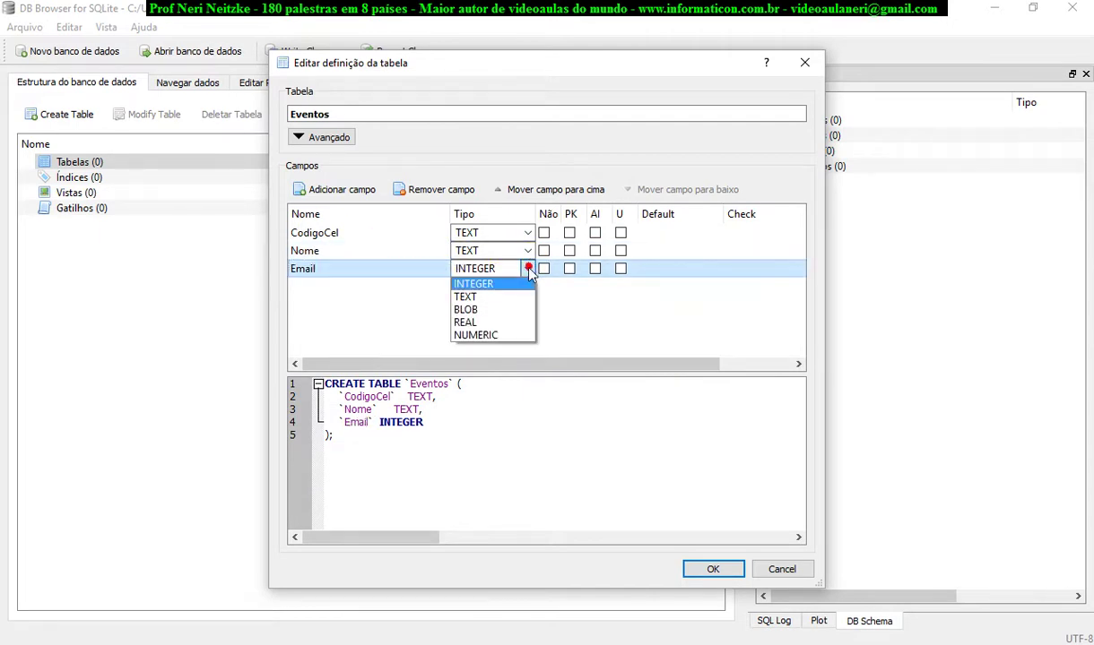
pyautogui.click(480, 296)
pyautogui.click(498, 233)
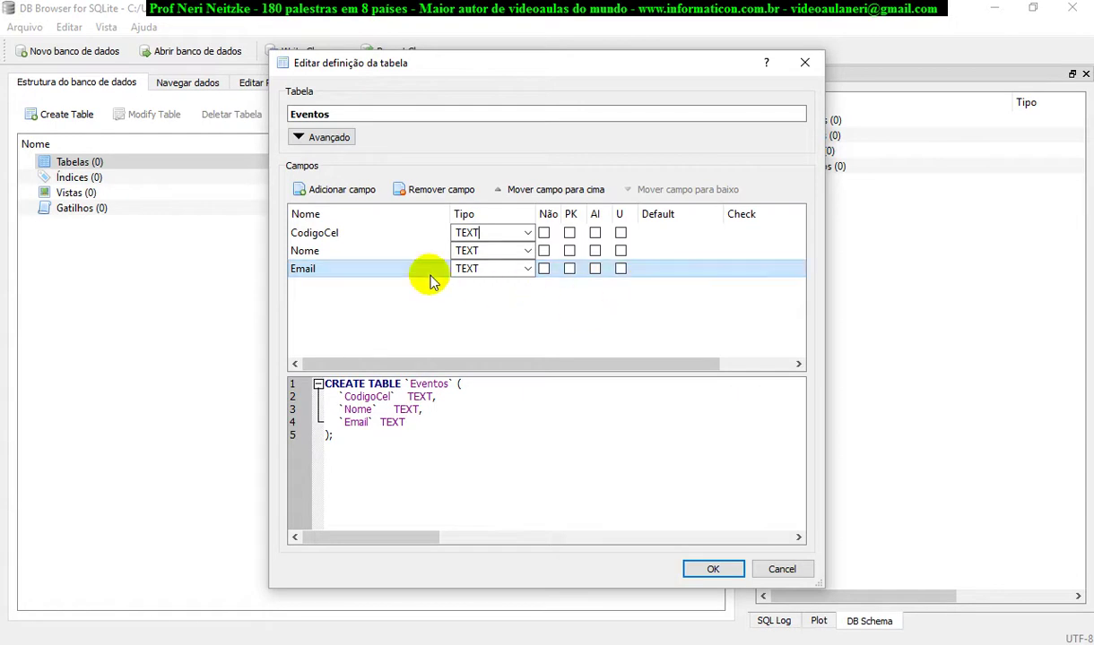
pyautogui.click(364, 257)
pyautogui.click(371, 265)
pyautogui.click(347, 233)
pyautogui.click(337, 254)
pyautogui.click(332, 272)
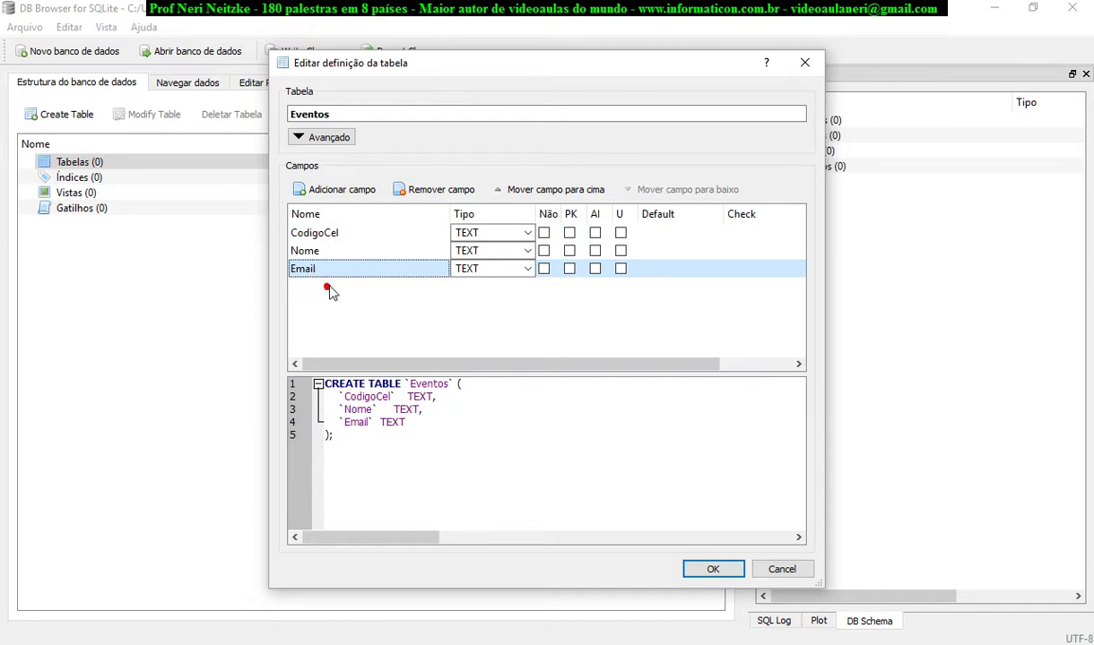
pyautogui.click(331, 256)
pyautogui.click(327, 272)
# - Add a fourth field named DadosServidor to the Eventos table and set its type to TEXT
pyautogui.click(350, 189)
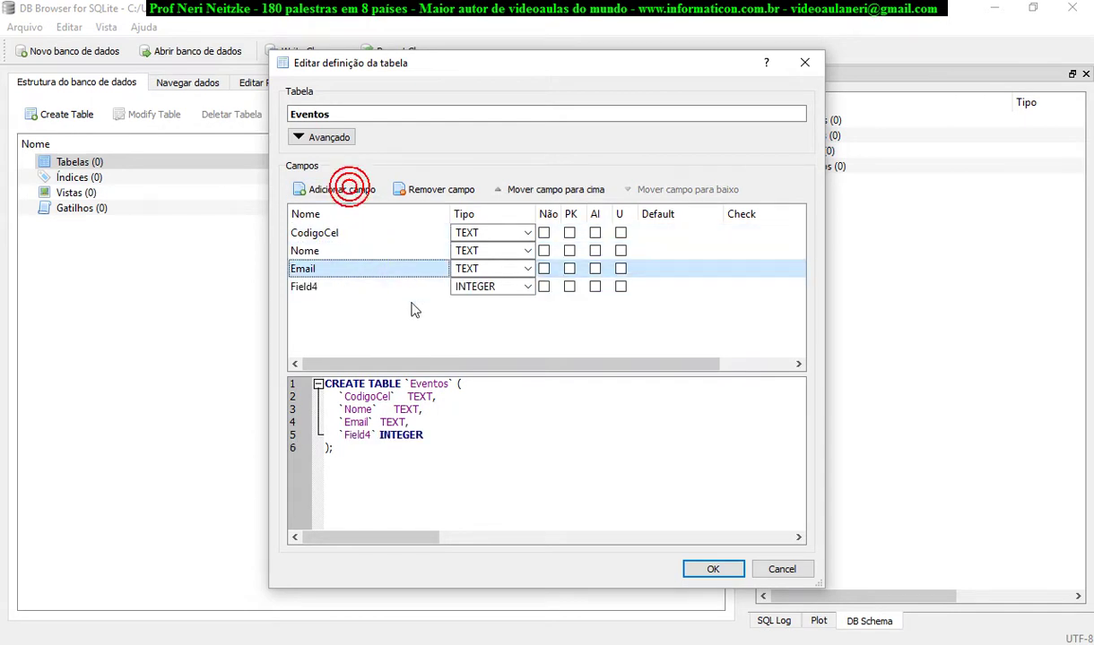
pyautogui.click(370, 290)
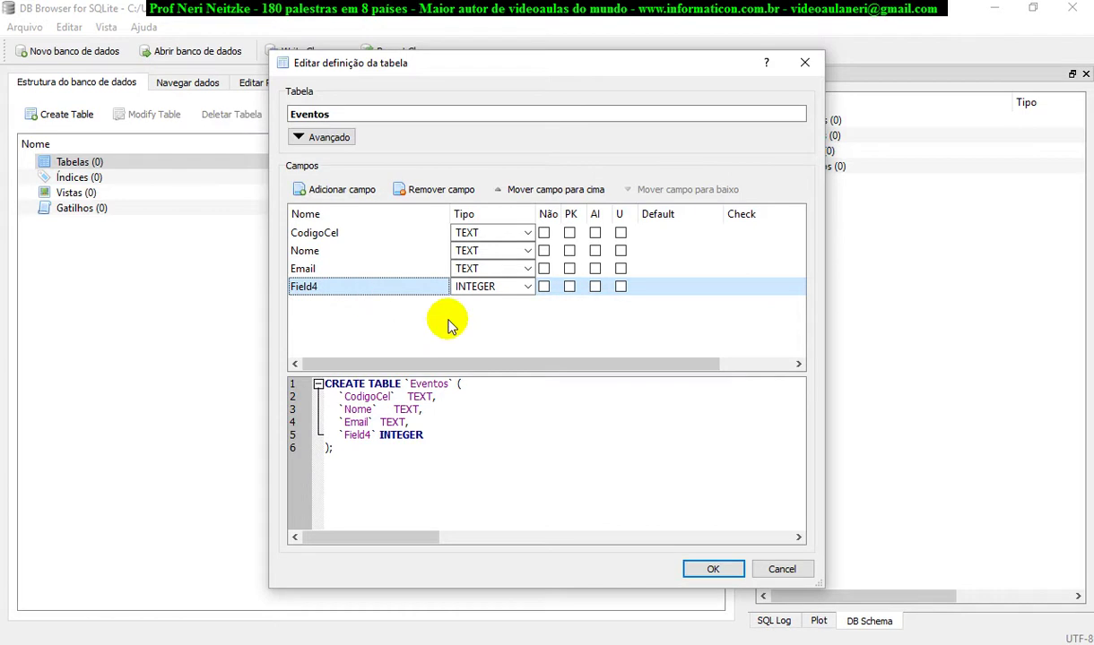
pyautogui.click(344, 290)
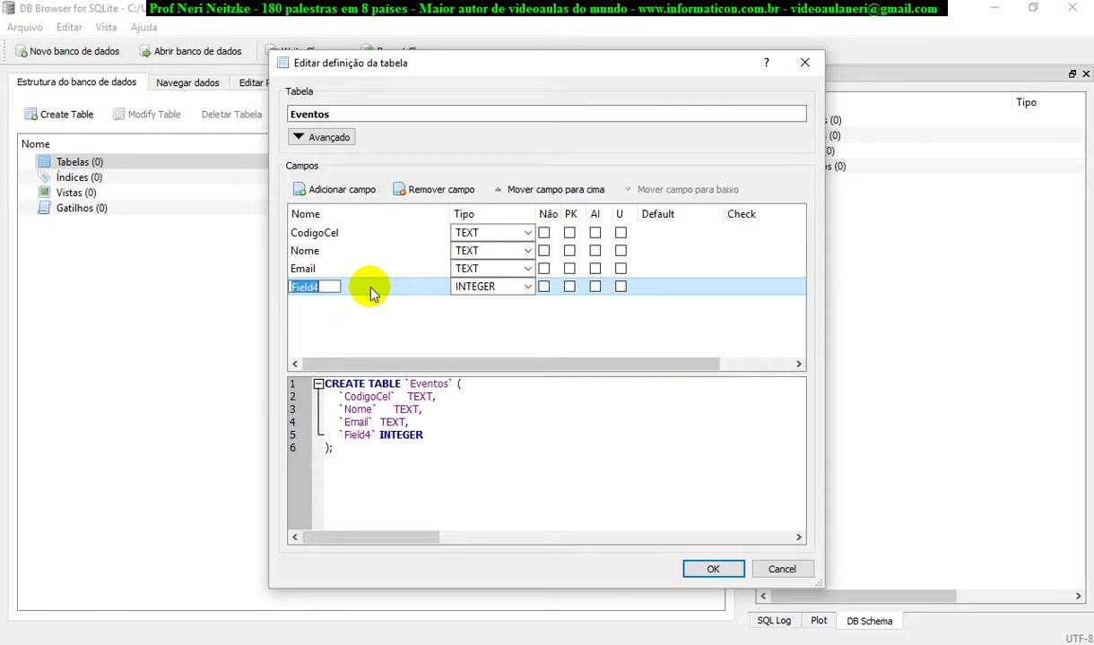
pyautogui.write('Dados')
pyautogui.press('BackSpace')
pyautogui.press('BackSpace')
pyautogui.press('BackSpace')
pyautogui.press('BackSpace')
pyautogui.press('BackSpace')
pyautogui.write('DadosServidor')
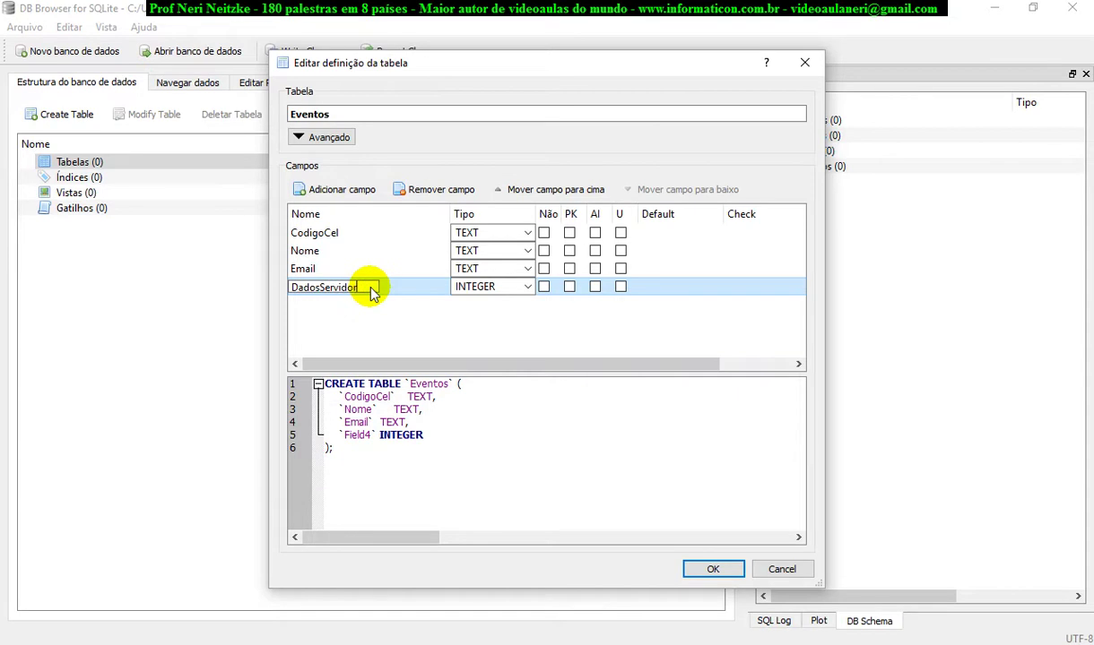
pyautogui.click(528, 287)
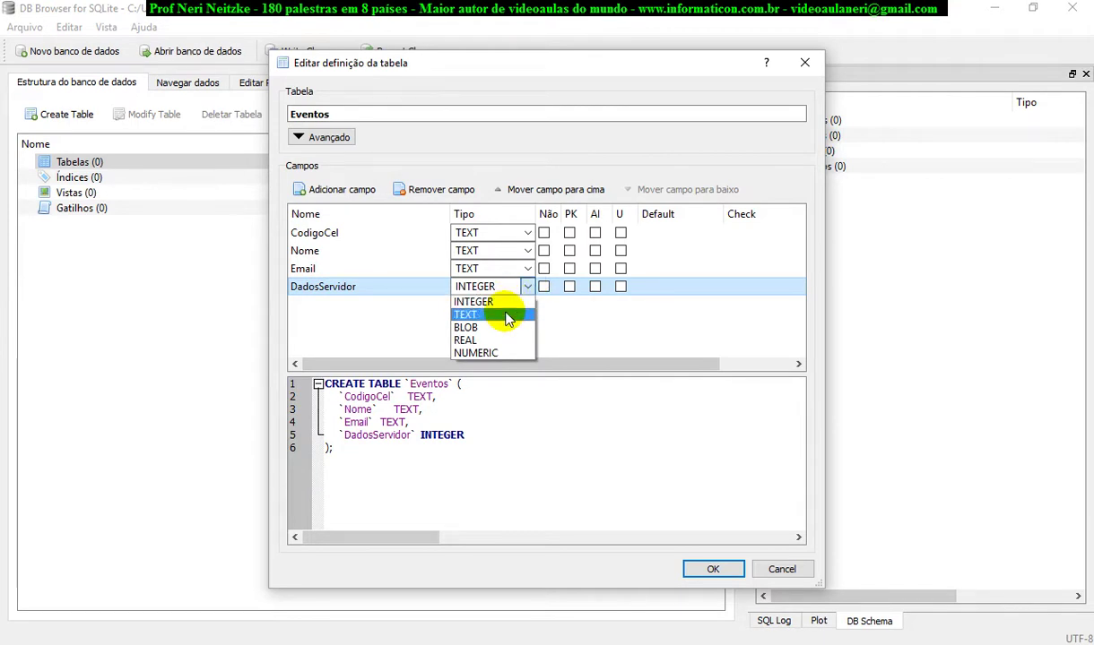
pyautogui.click(507, 318)
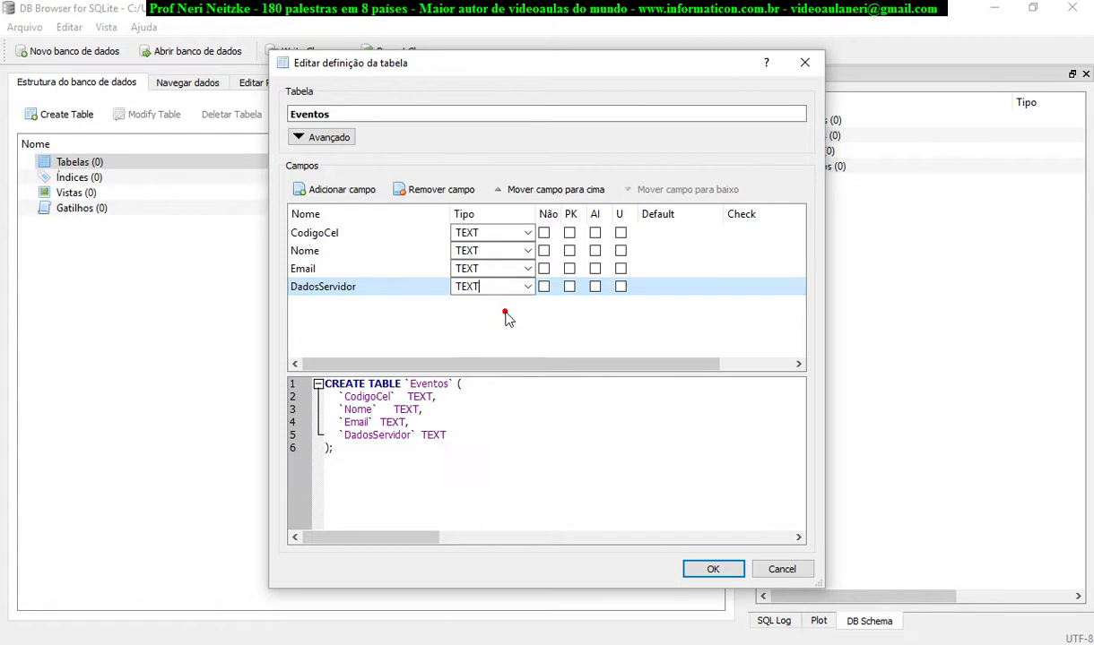
pyautogui.click(362, 270)
pyautogui.click(362, 287)
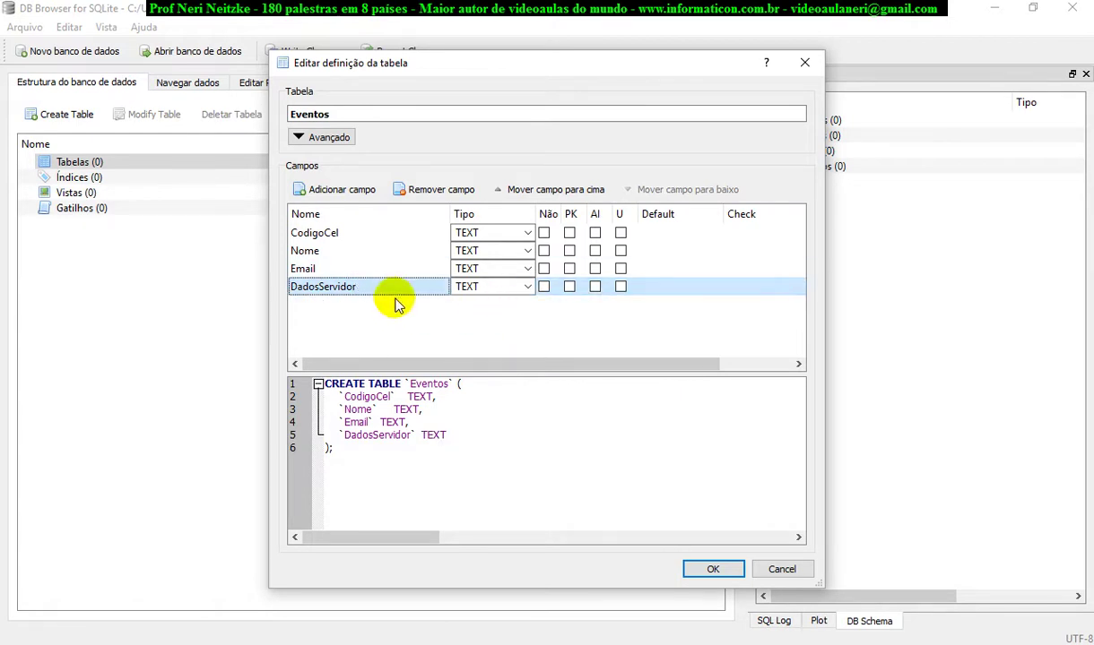
# - Add a fifth field named FoiEvento to the Eventos table and set its type to TEXT
pyautogui.click(327, 191)
pyautogui.click(339, 305)
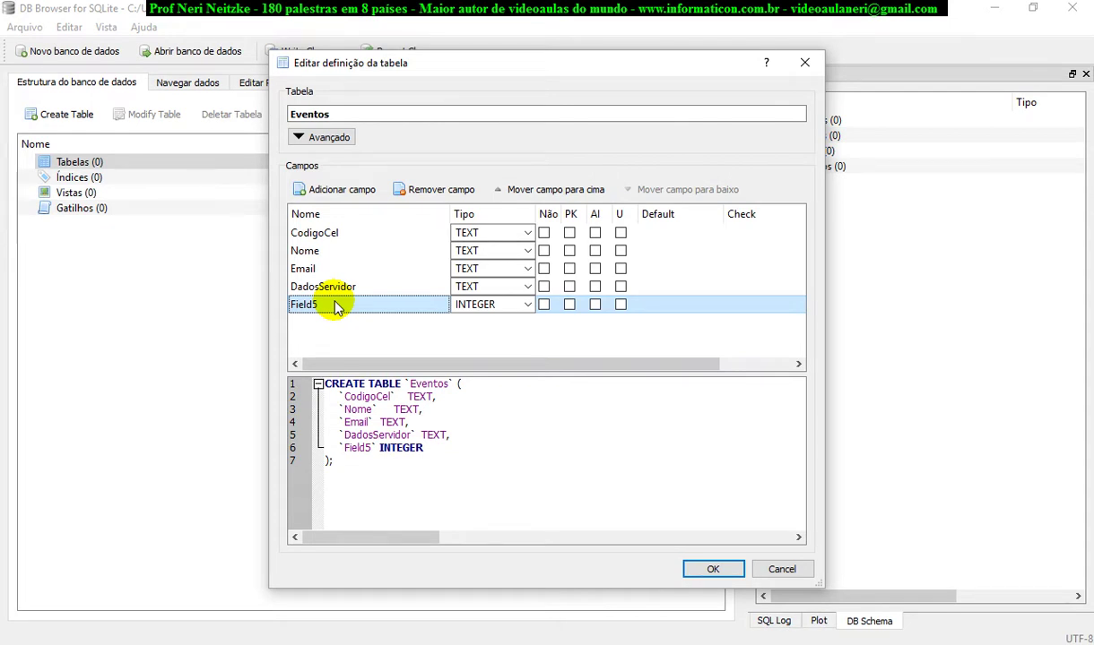
pyautogui.doubleClick(336, 309)
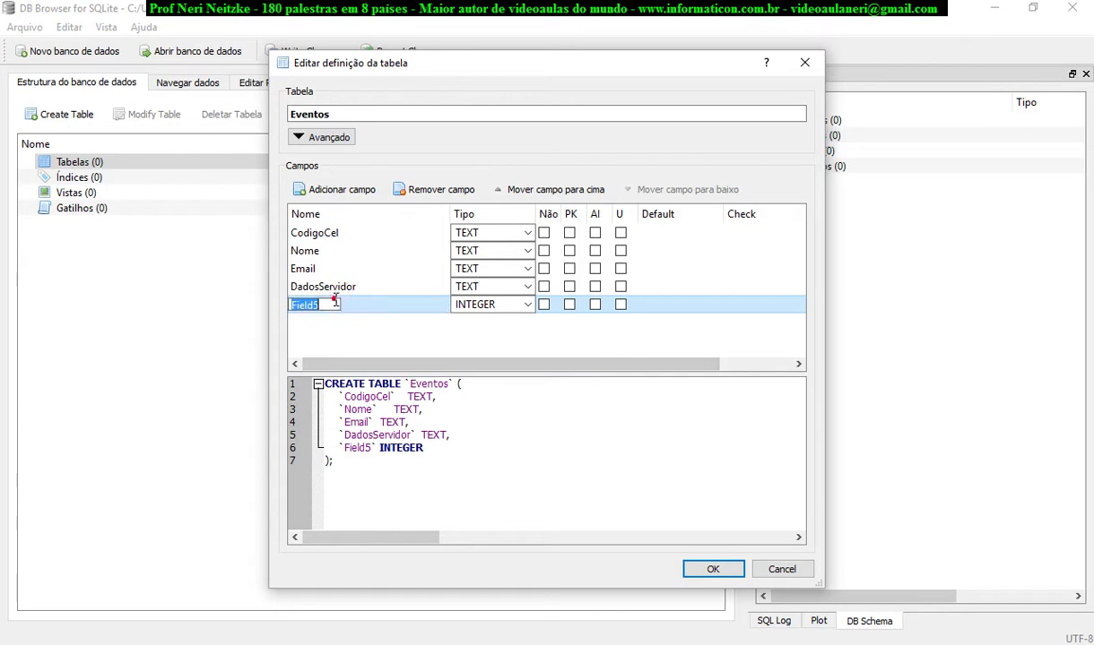
pyautogui.write('FoiPalestra')
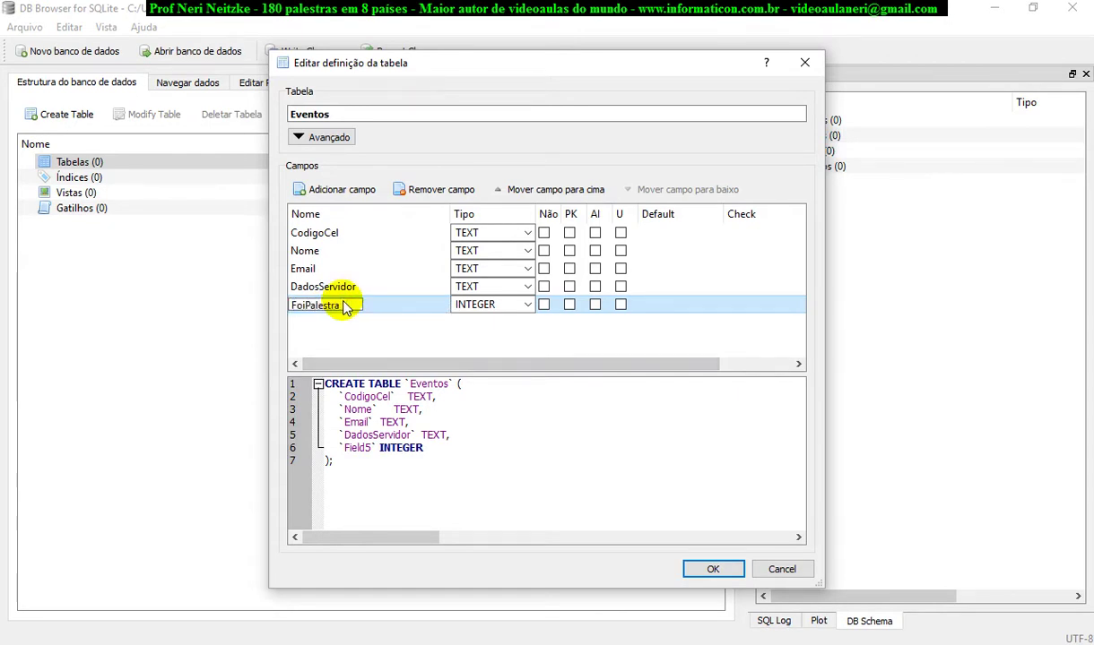
pyautogui.press('BackSpace')
pyautogui.press('BackSpace')
pyautogui.press('BackSpace')
pyautogui.press('BackSpace')
pyautogui.press('BackSpace')
pyautogui.press('BackSpace')
pyautogui.press('BackSpace')
pyautogui.press('BackSpace')
pyautogui.write('Evento')
pyautogui.press('Return')
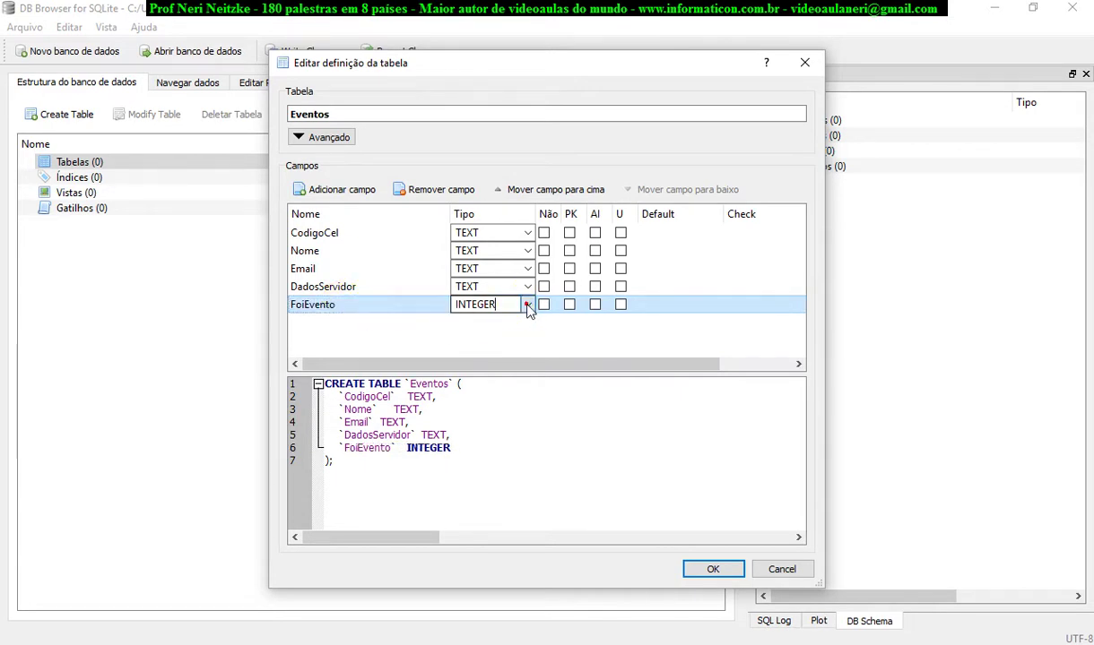
pyautogui.click(525, 305)
pyautogui.click(487, 336)
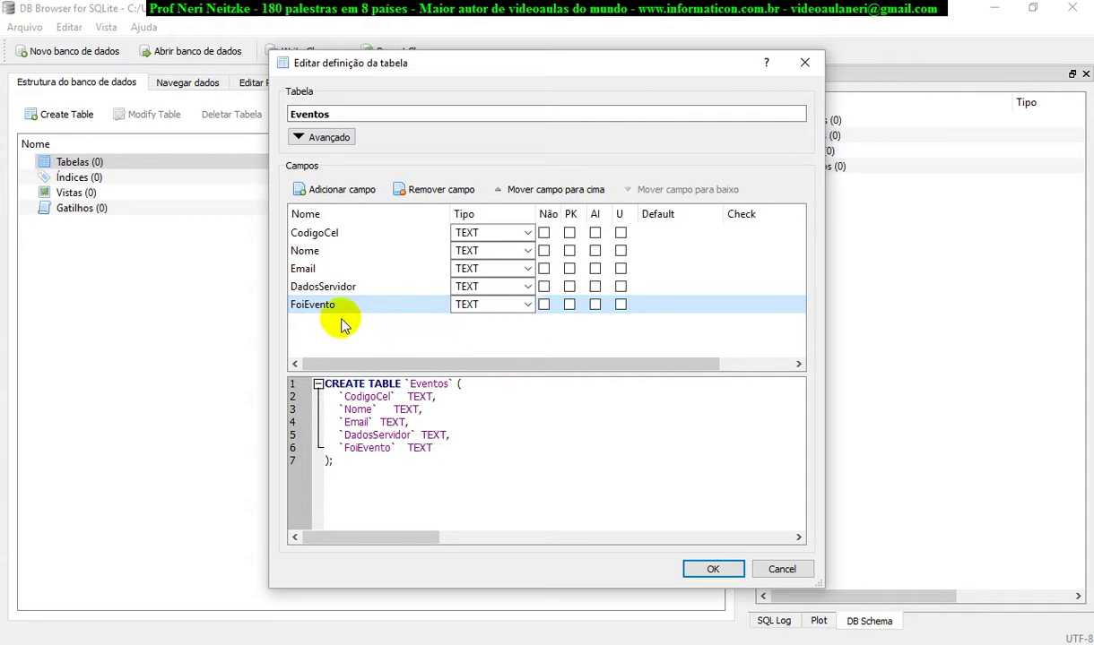
pyautogui.click(331, 292)
pyautogui.click(321, 305)
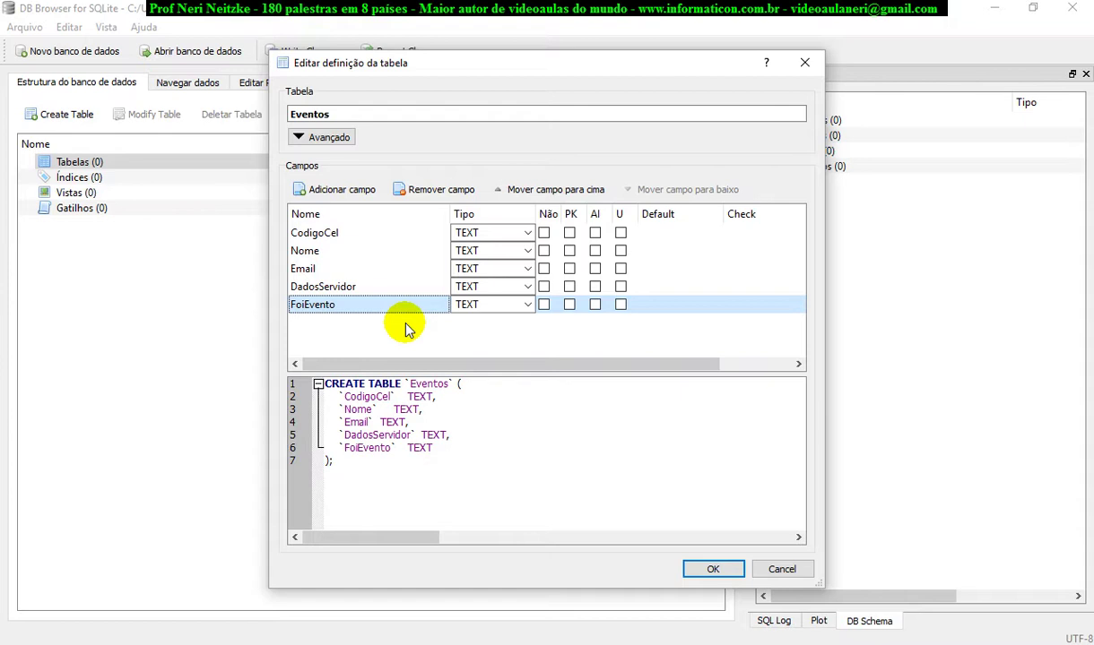
pyautogui.click(482, 303)
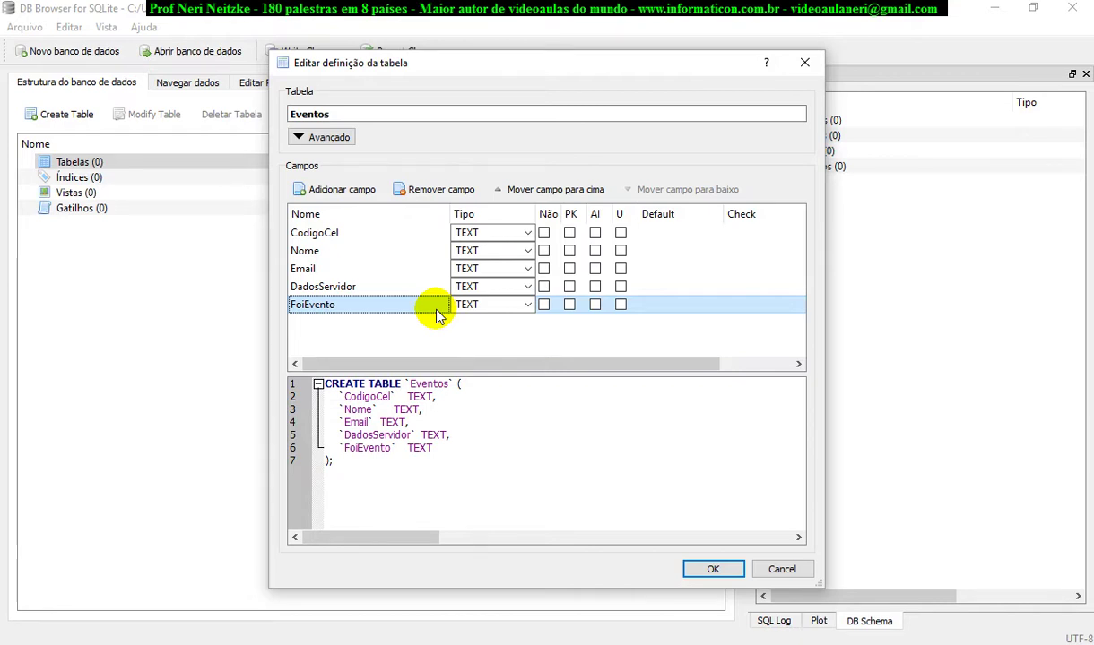
pyautogui.press('Up')
pyautogui.press('Down')
# - Add a sixth field named EstaNaPalestra to the Eventos table and set its type to TEXT
pyautogui.click(325, 191)
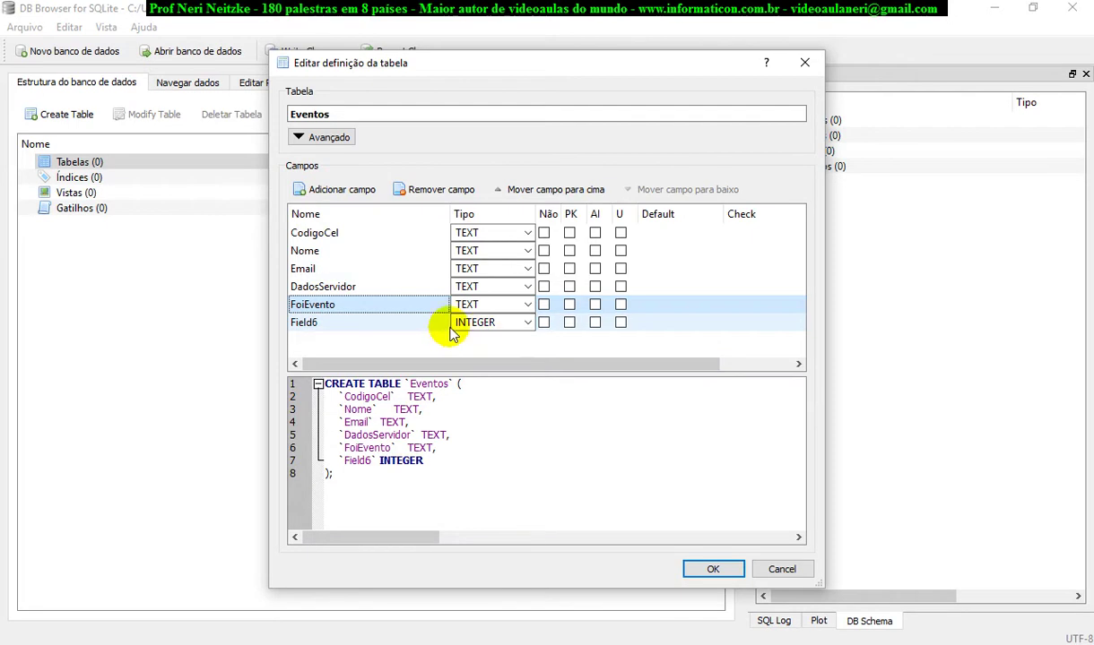
pyautogui.press('Down')
pyautogui.press('Up')
pyautogui.press('Up')
pyautogui.press('Up')
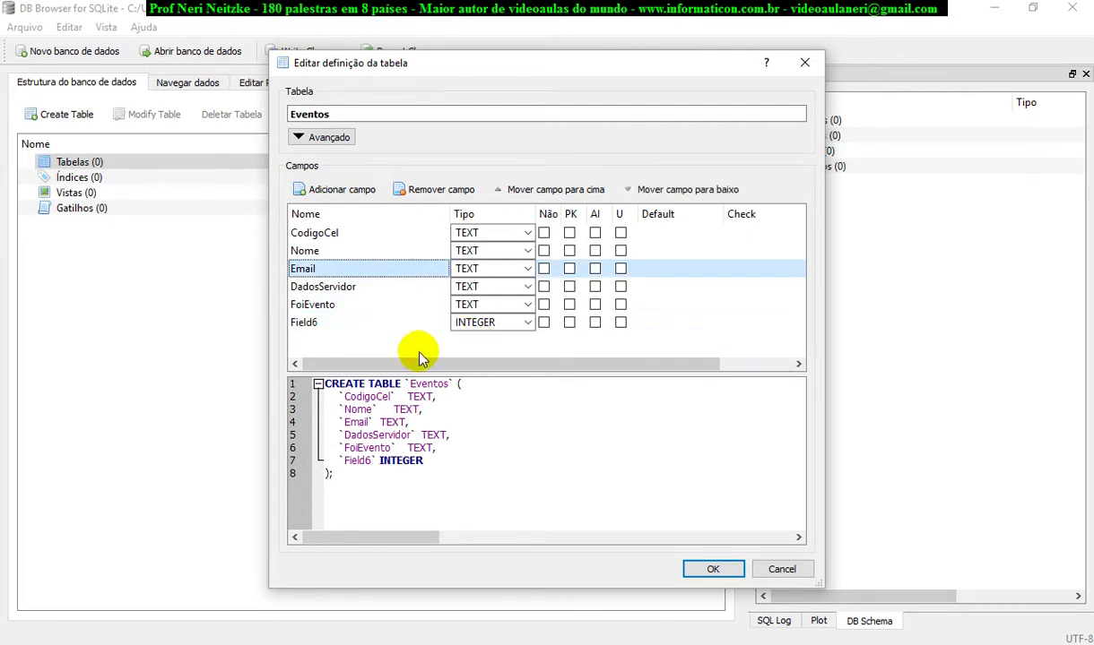
pyautogui.click(360, 320)
pyautogui.doubleClick(348, 320)
pyautogui.write('EstaNaPalestra')
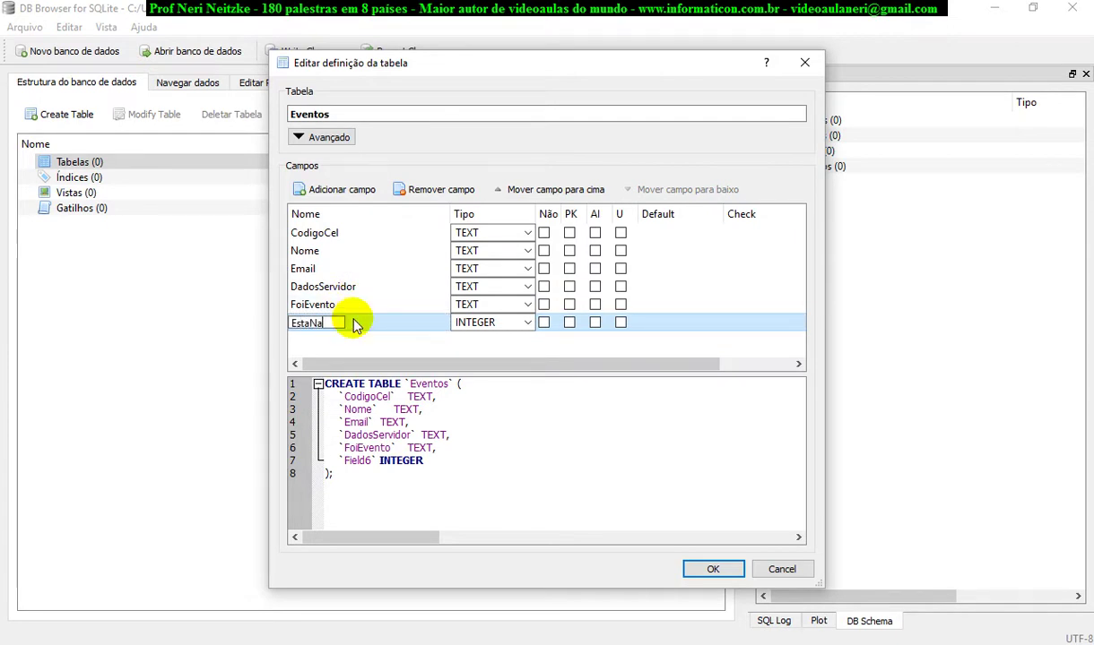
pyautogui.press('Return')
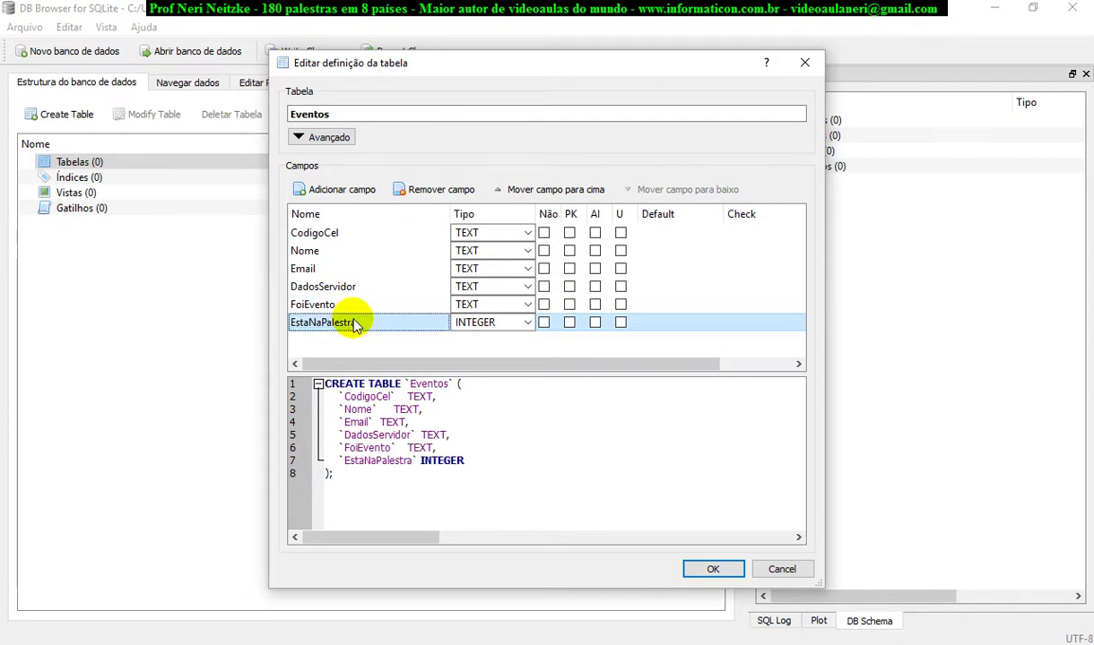
pyautogui.press('Tab')
pyautogui.click(529, 320)
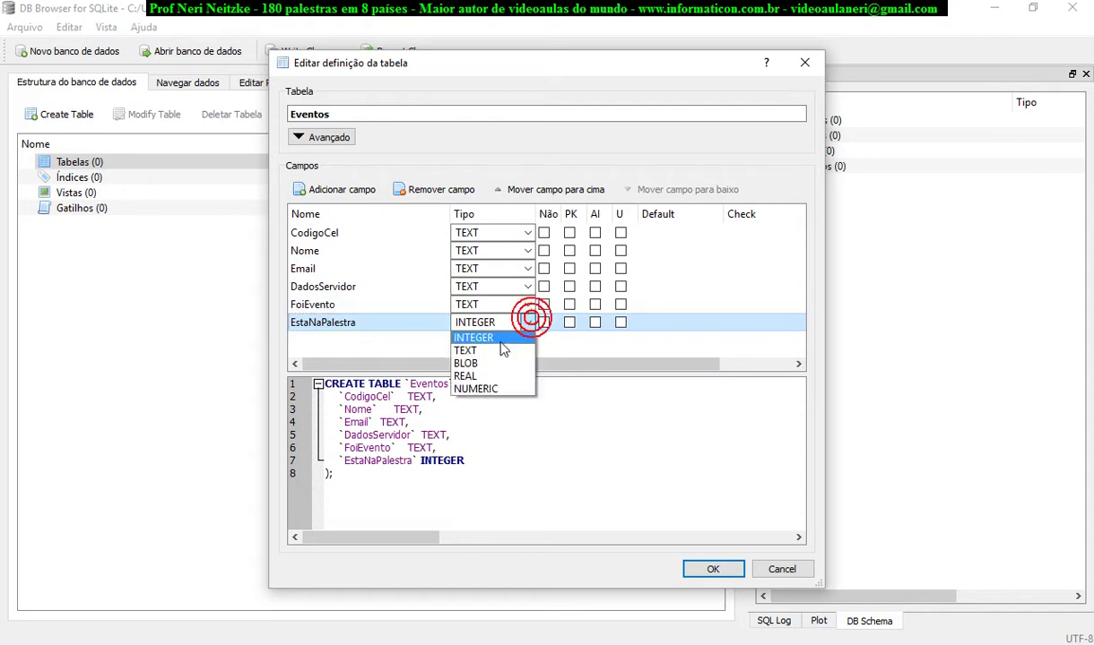
pyautogui.click(498, 351)
# - Create the Eventos table from the finished definition and write the changes to the database
pyautogui.click(386, 308)
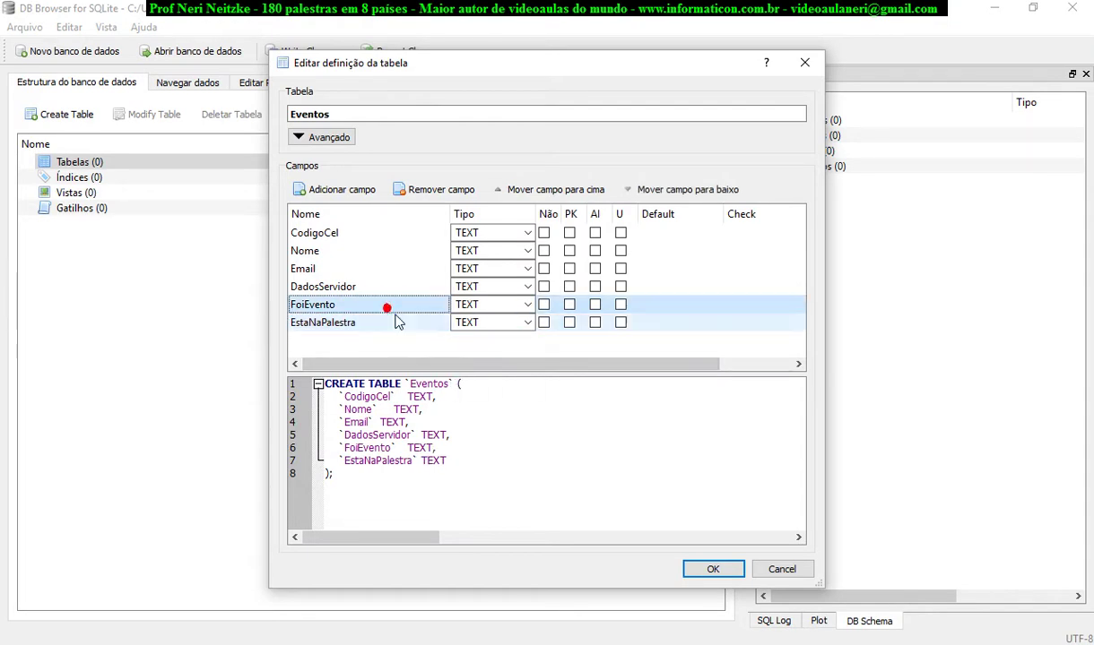
pyautogui.click(381, 323)
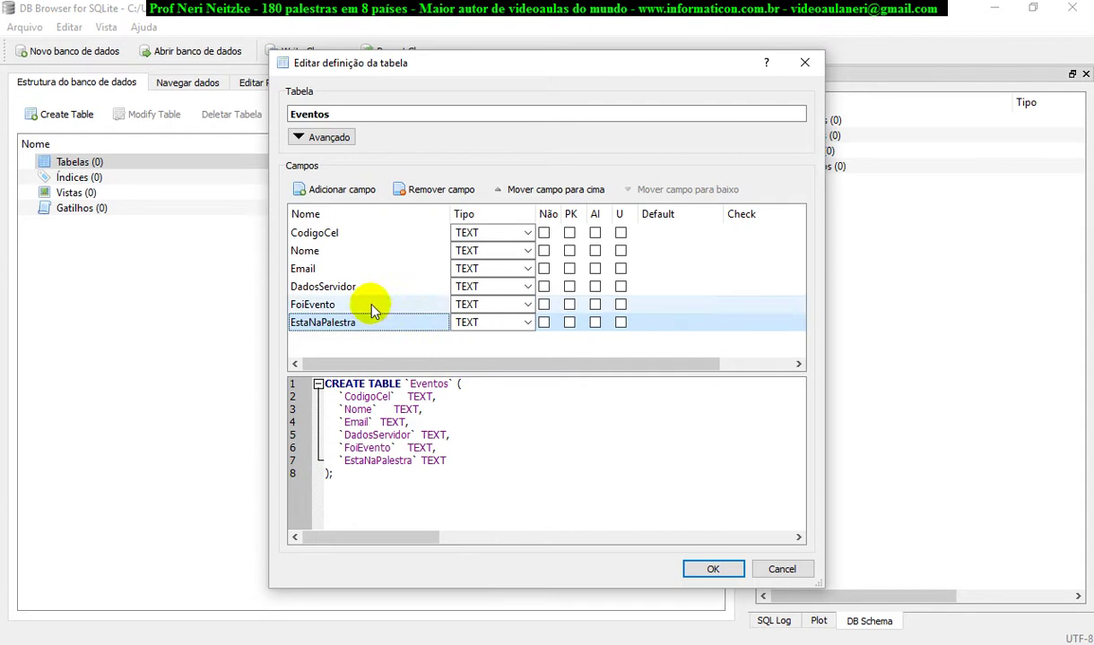
pyautogui.click(374, 307)
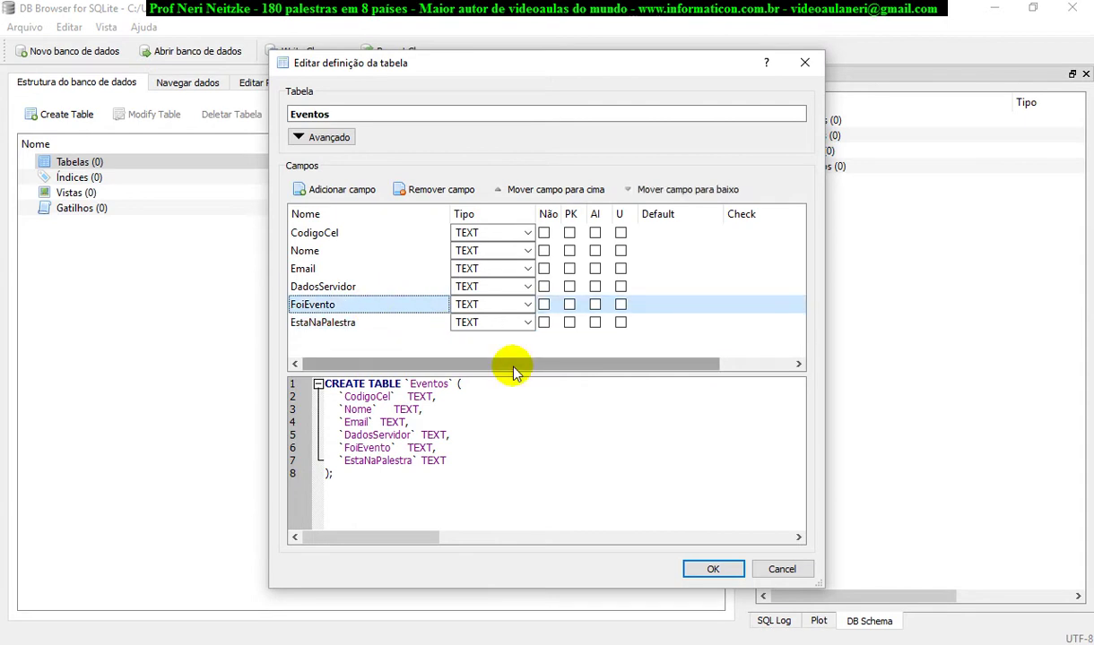
pyautogui.click(361, 286)
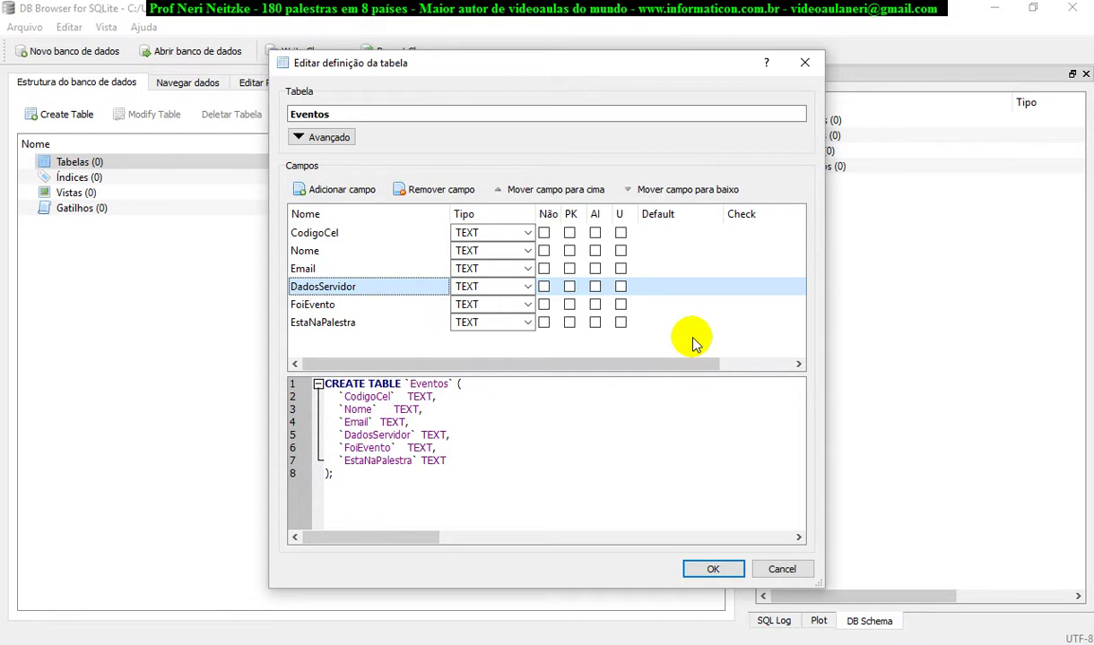
pyautogui.click(709, 569)
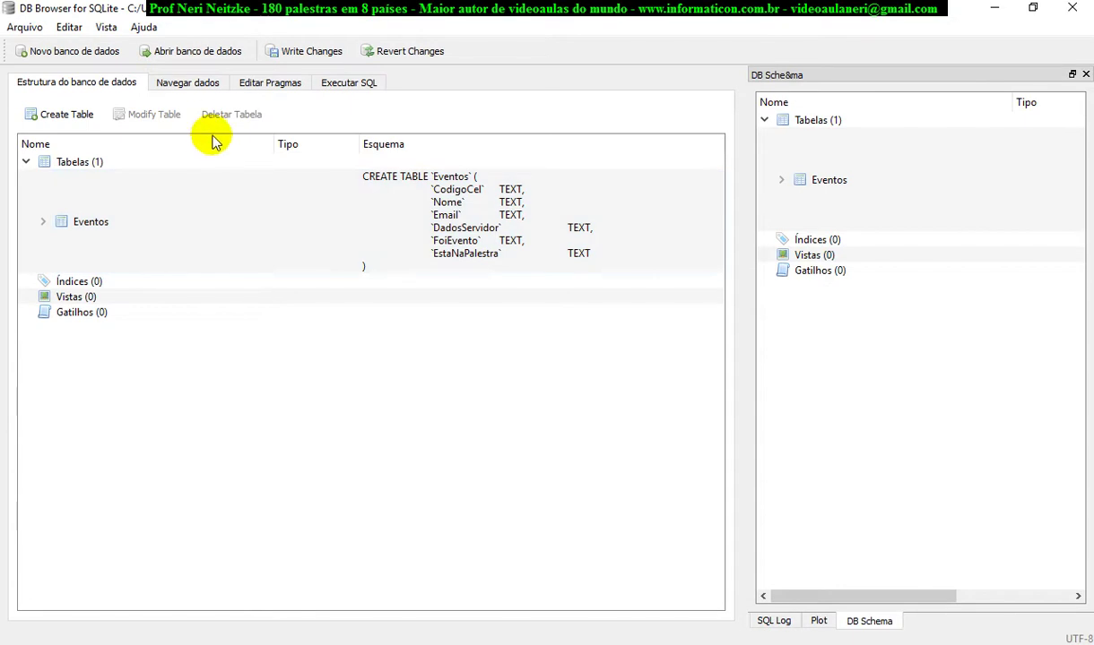
pyautogui.click(316, 51)
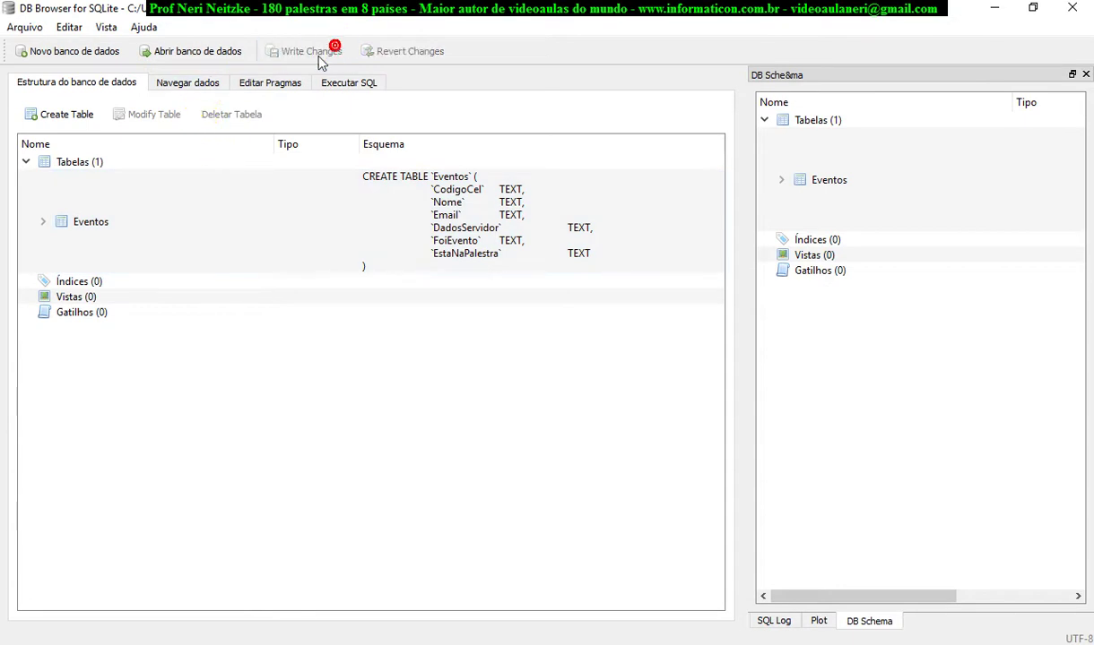
# - Display the data of the Eventos table and go through its columns
pyautogui.click(186, 82)
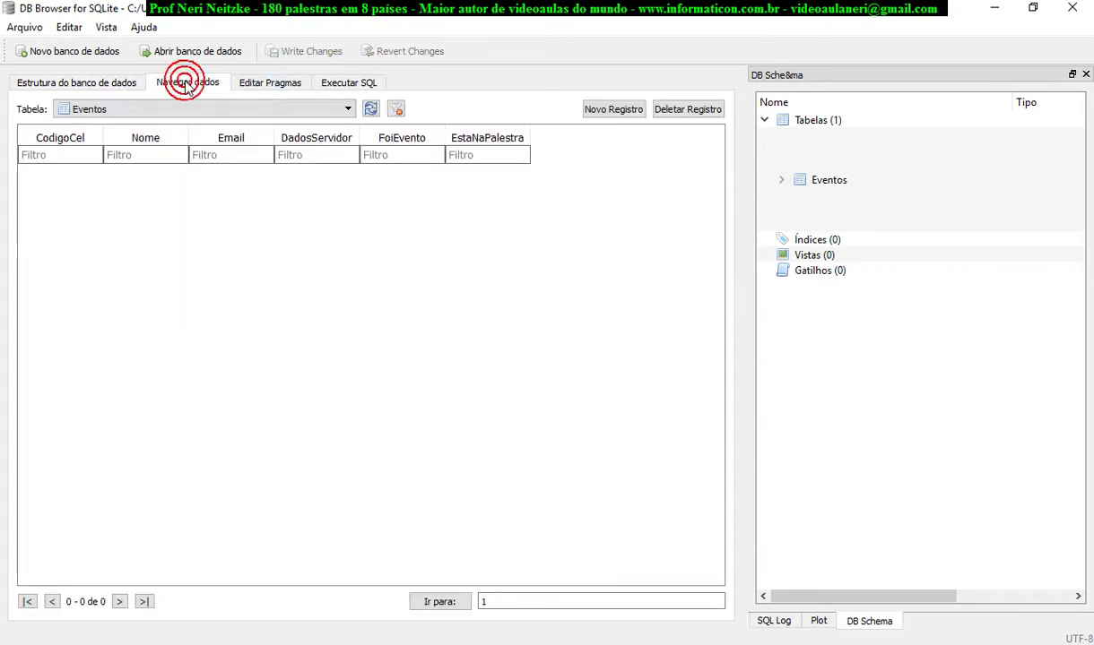
pyautogui.click(70, 158)
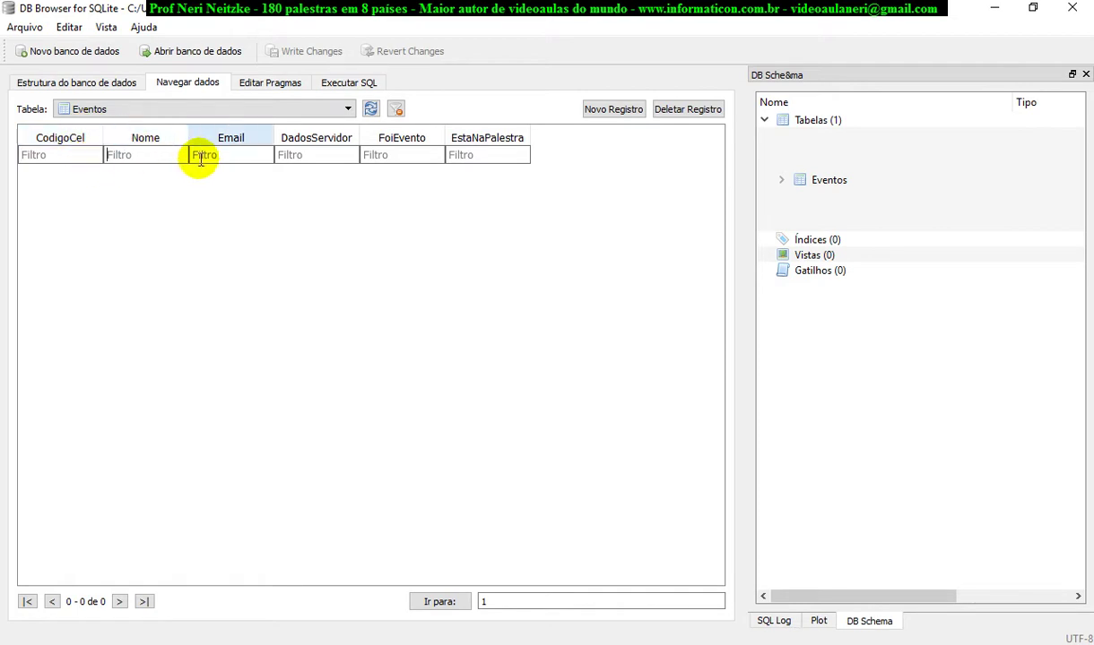
pyautogui.press('Tab')
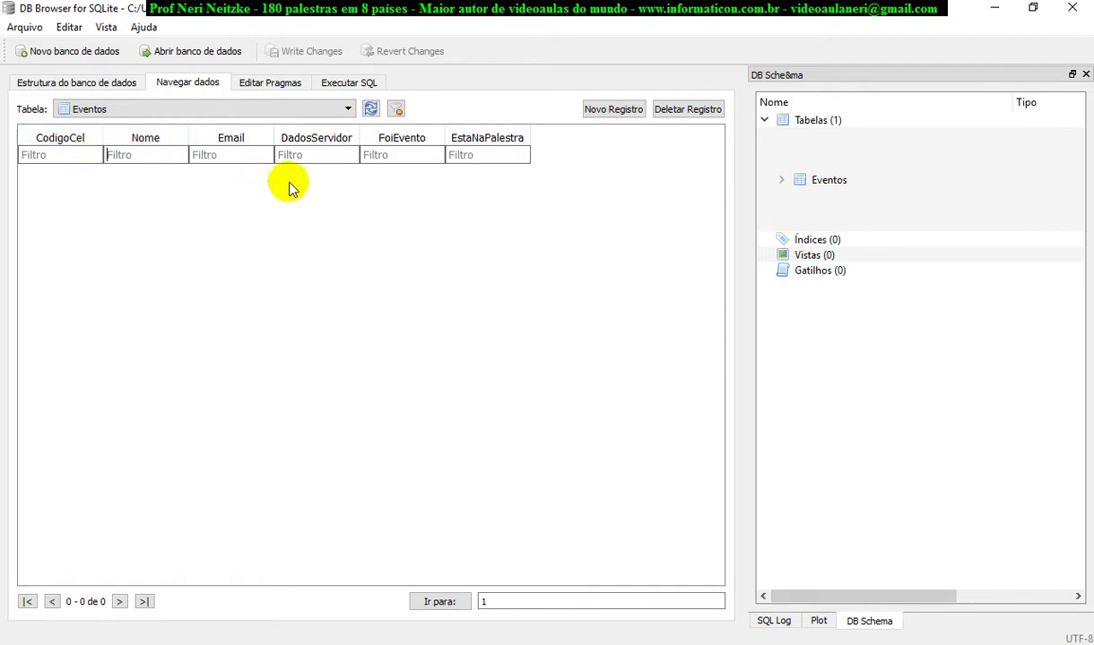
pyautogui.click(216, 156)
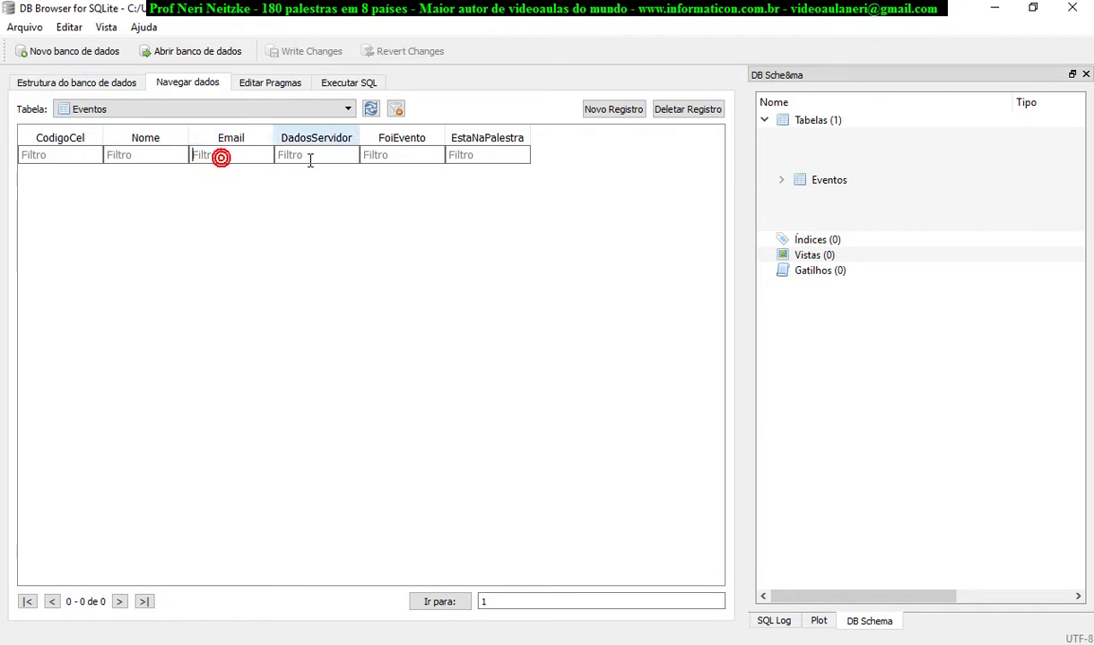
pyautogui.click(315, 157)
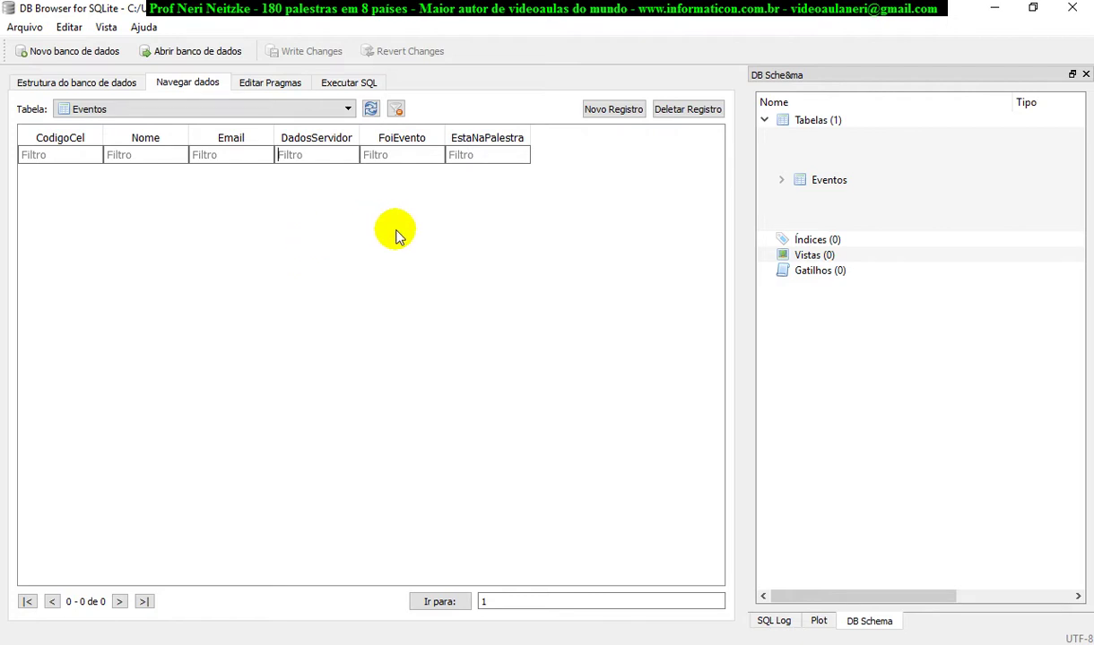
pyautogui.write('N')
pyautogui.click(346, 154)
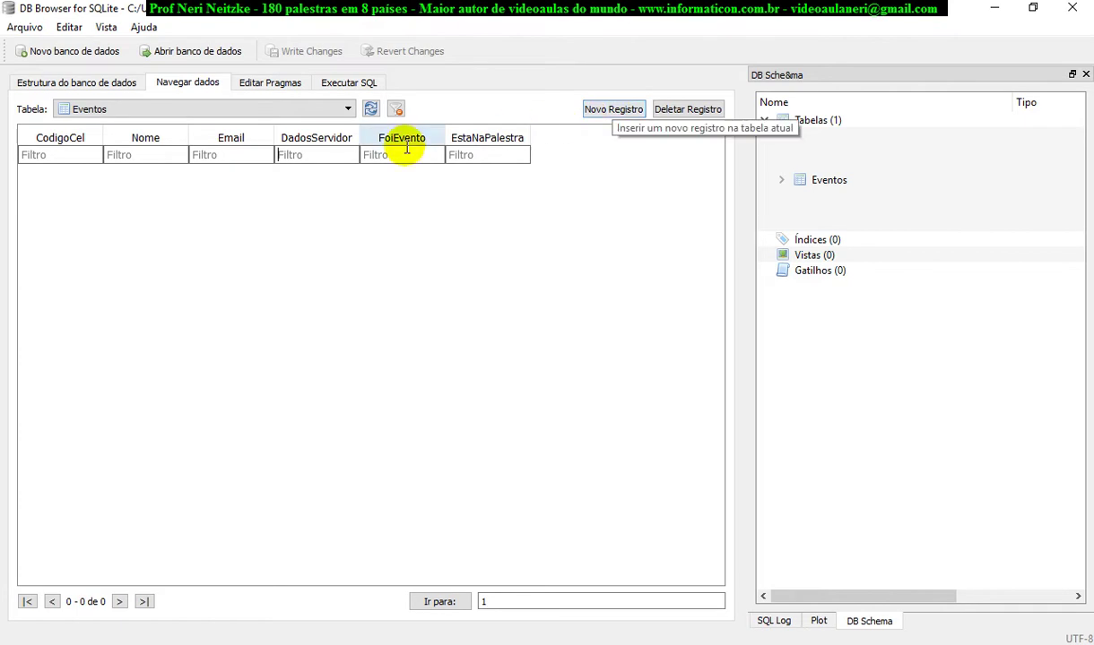
# - Insert a new record in the Eventos table and set DadosServidor, FoiEvento and EstaNaPalestra to N
pyautogui.click(596, 110)
pyautogui.doubleClick(67, 183)
pyautogui.doubleClick(336, 180)
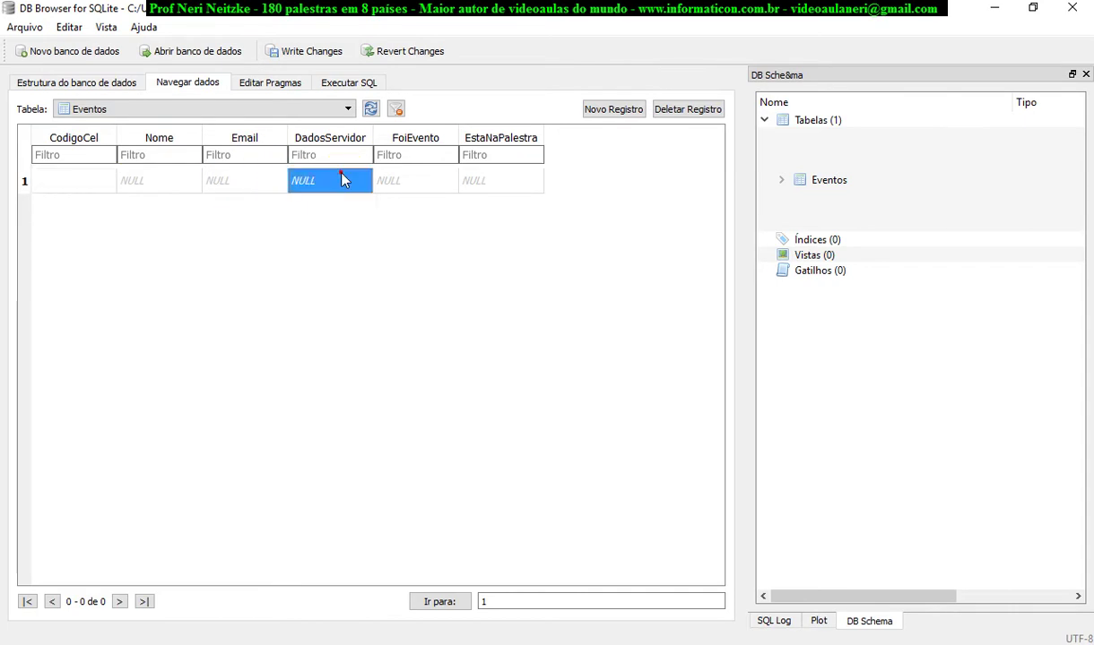
pyautogui.write('N')
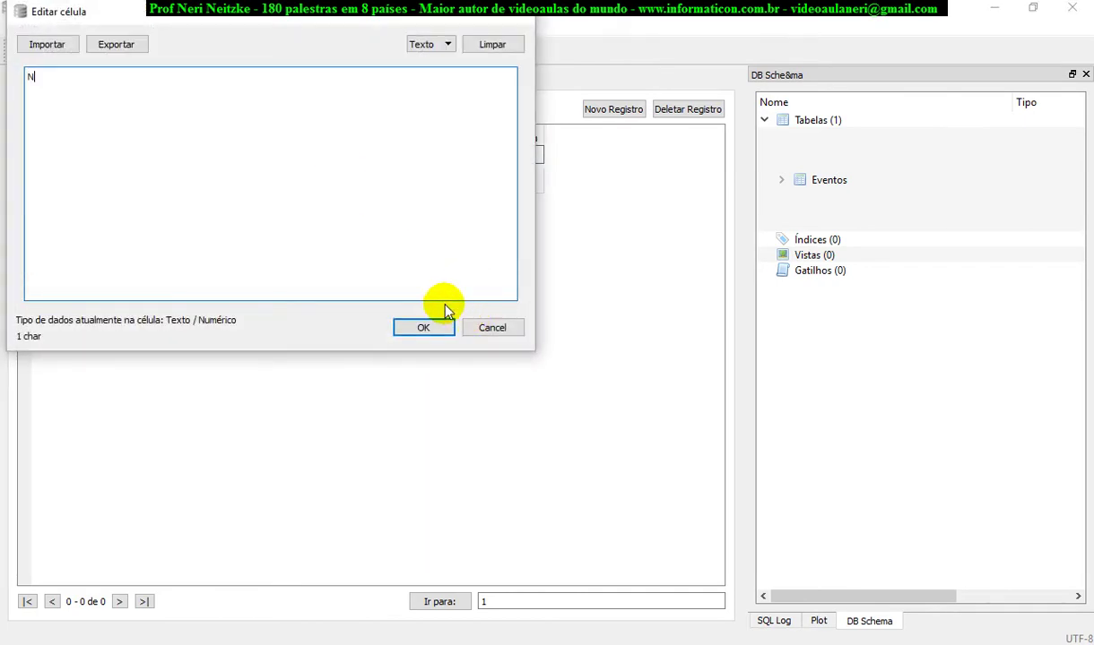
pyautogui.click(430, 328)
pyautogui.doubleClick(370, 178)
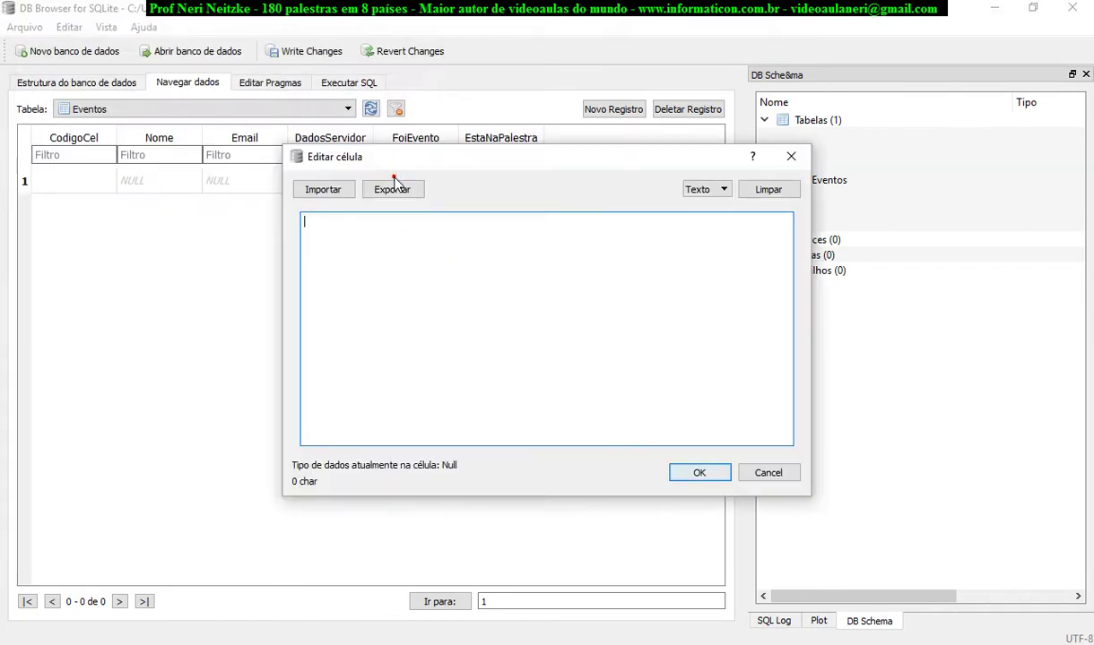
pyautogui.write('N')
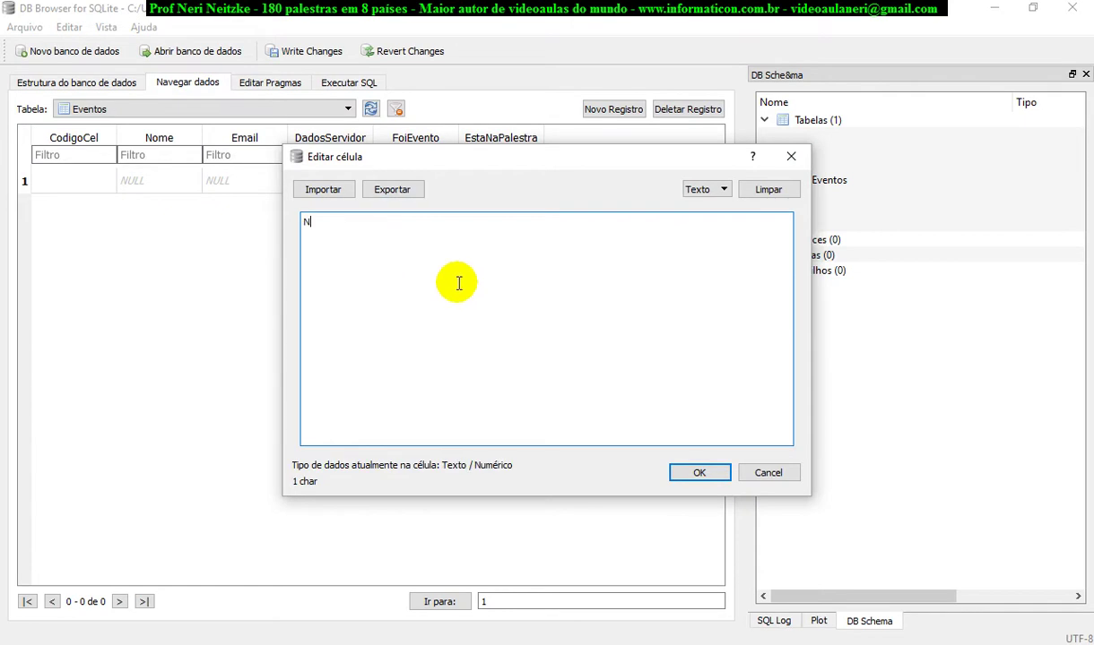
pyautogui.click(683, 472)
pyautogui.doubleClick(491, 183)
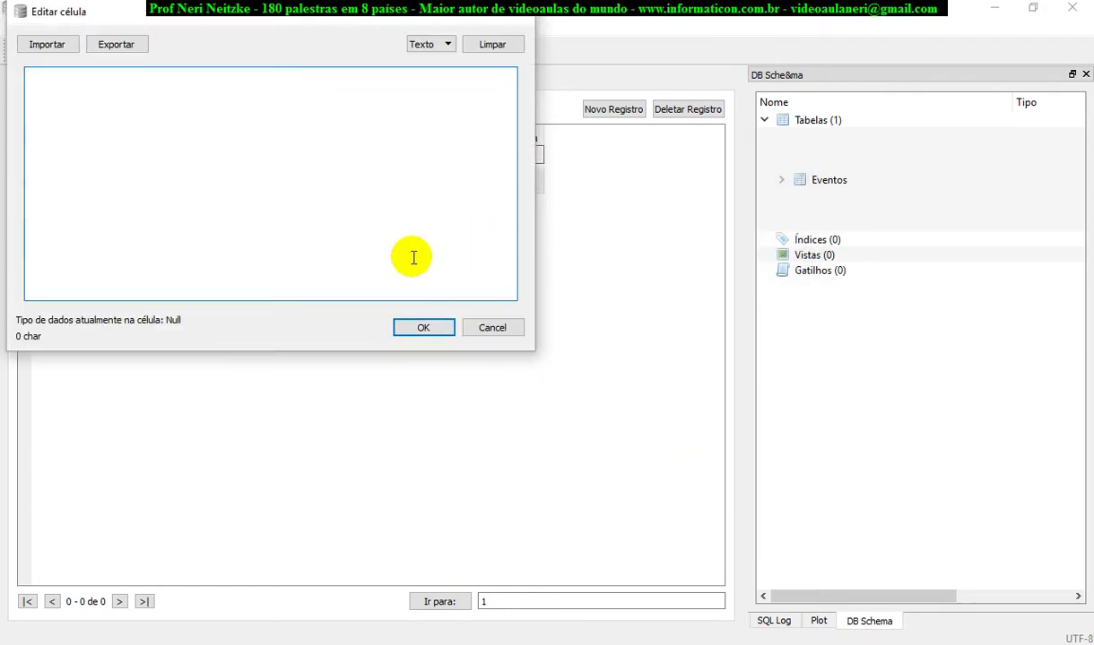
pyautogui.write('N')
pyautogui.click(423, 327)
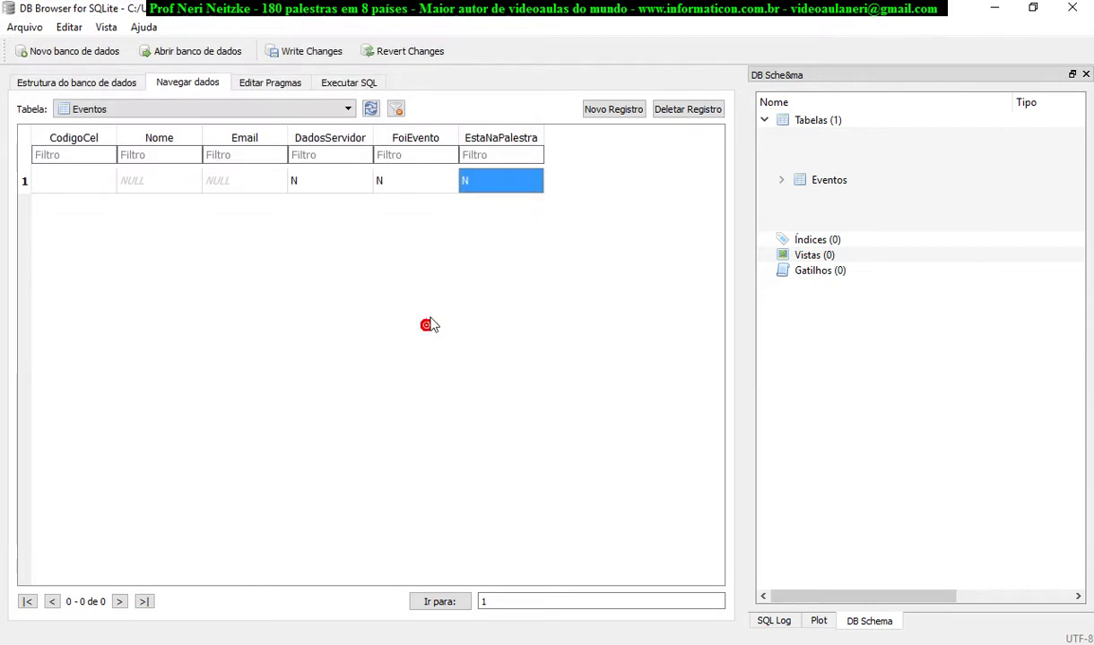
# - Write the new Eventos record to the database file
pyautogui.click(329, 183)
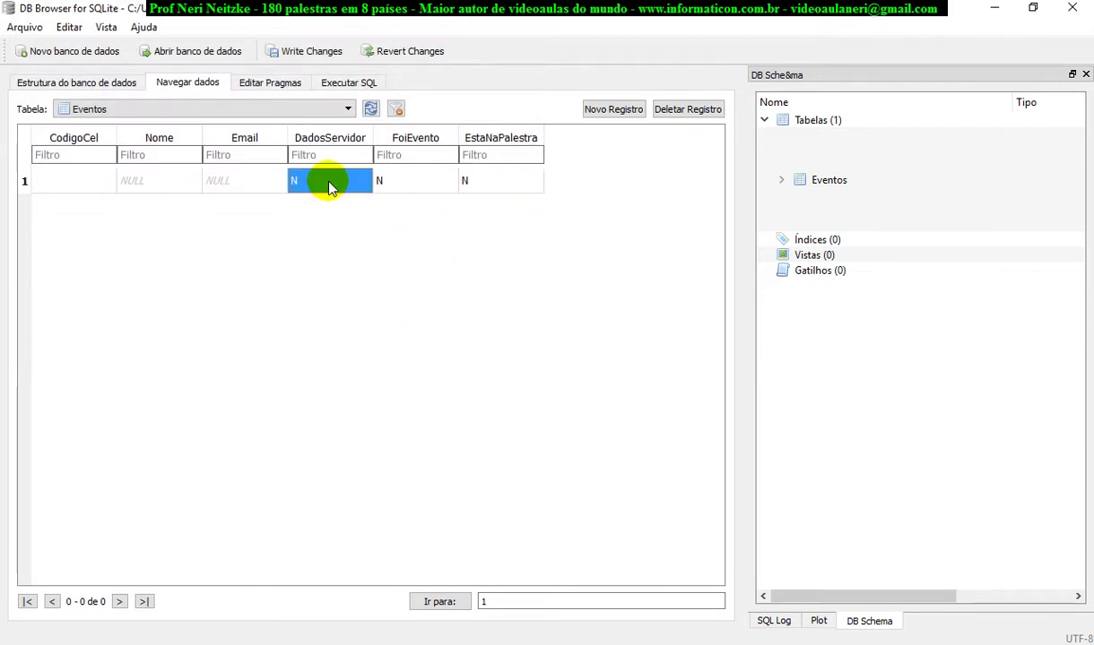
pyautogui.click(418, 182)
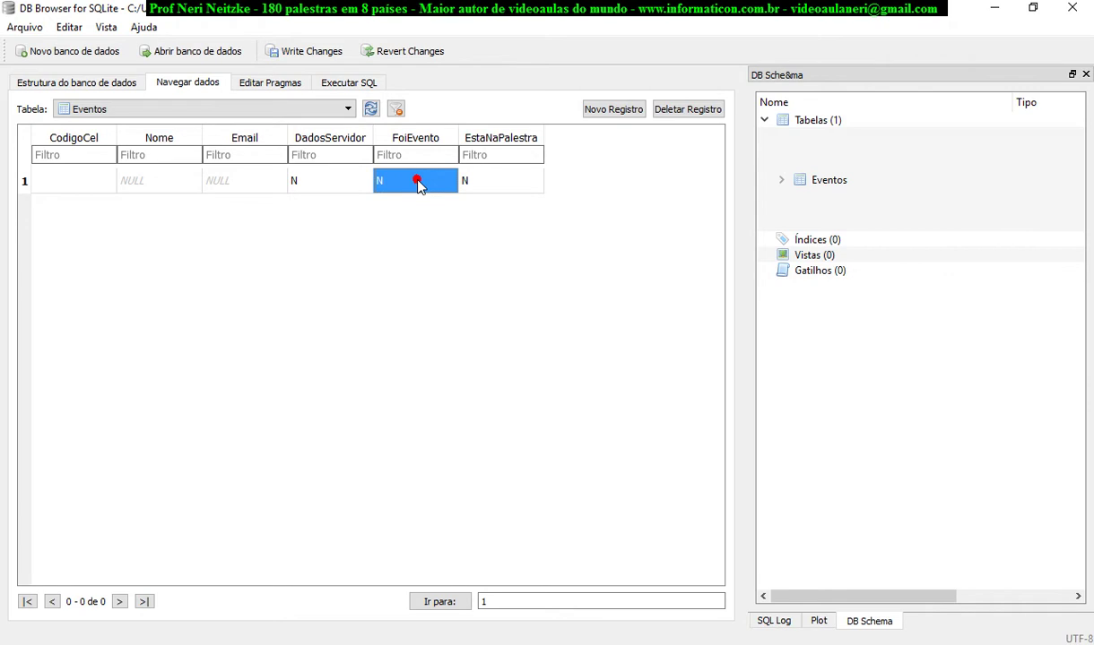
pyautogui.click(500, 179)
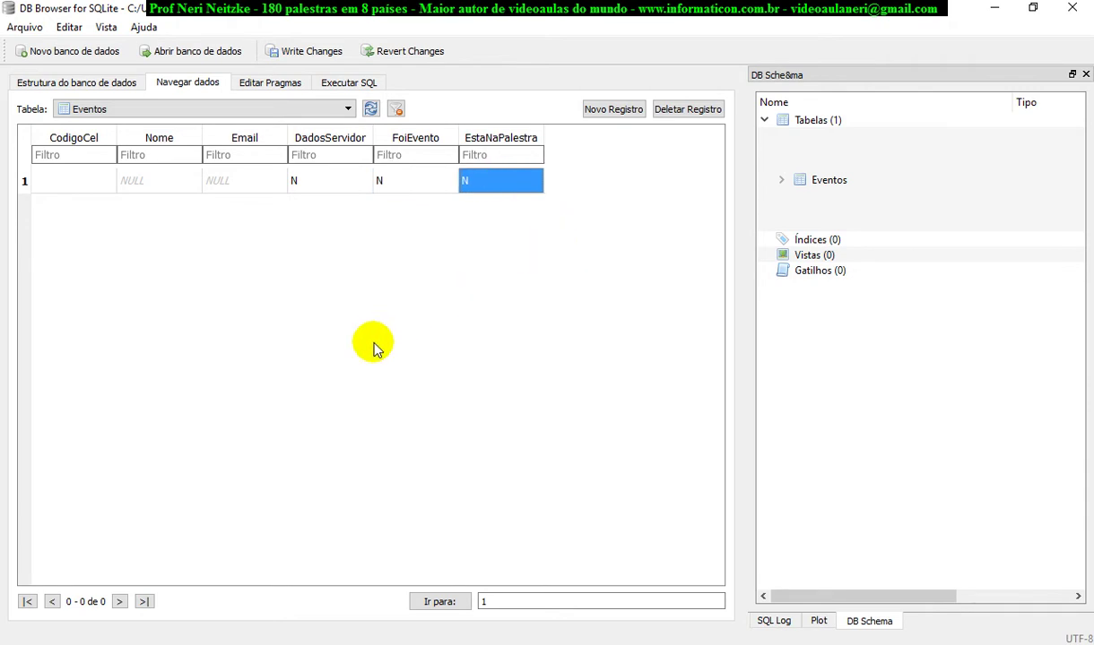
pyautogui.click(325, 51)
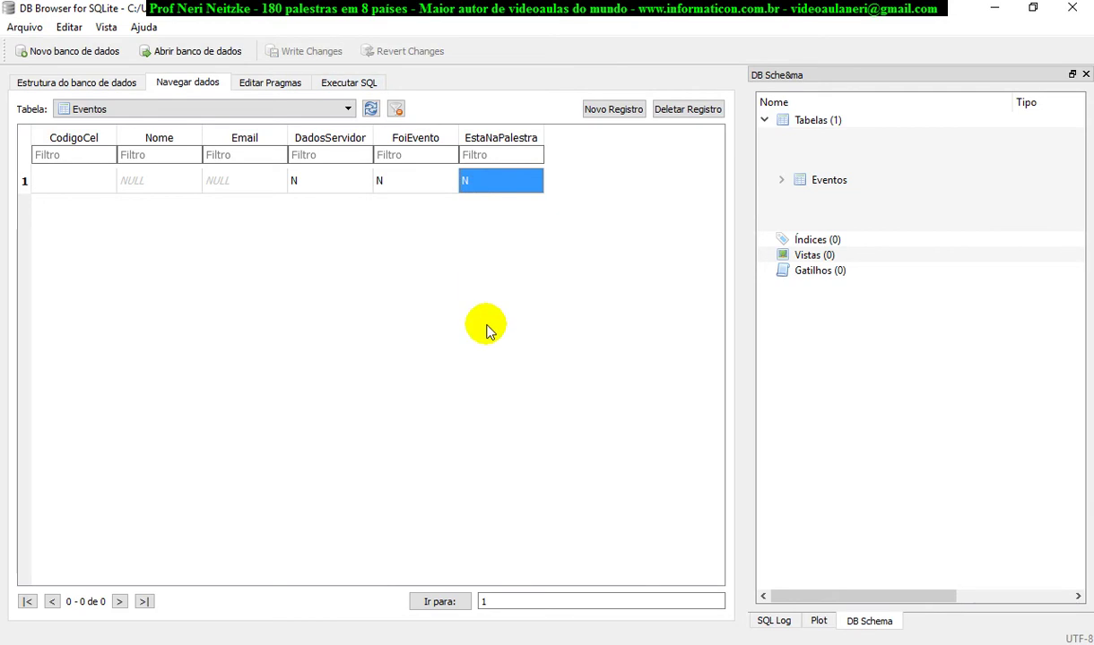
pyautogui.click(61, 183)
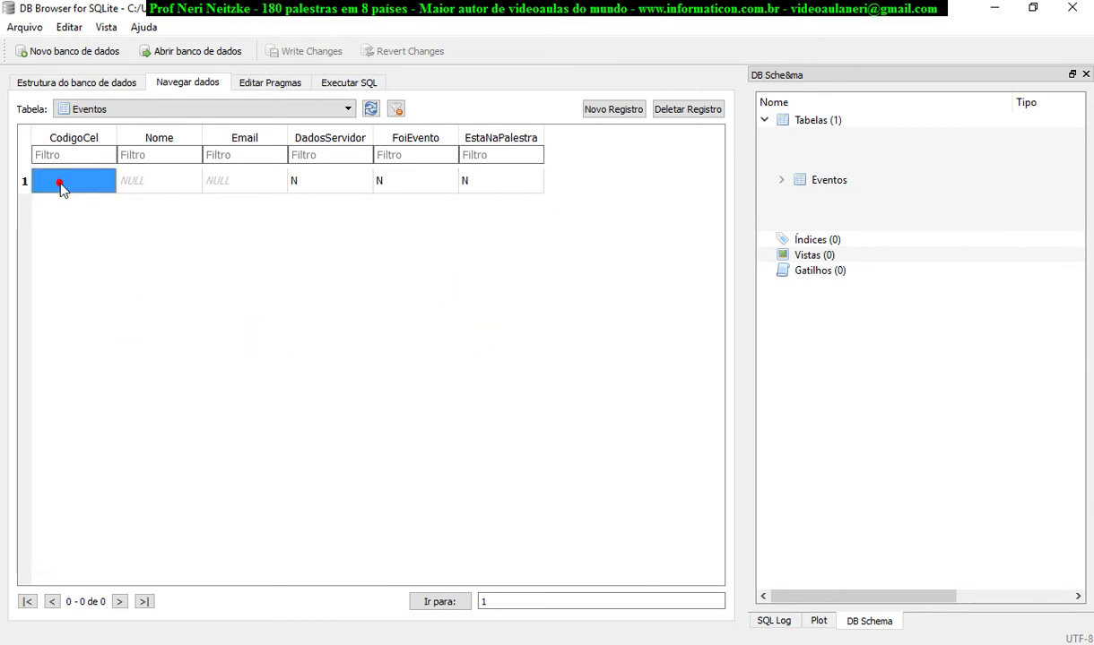
pyautogui.click(146, 180)
pyautogui.click(311, 183)
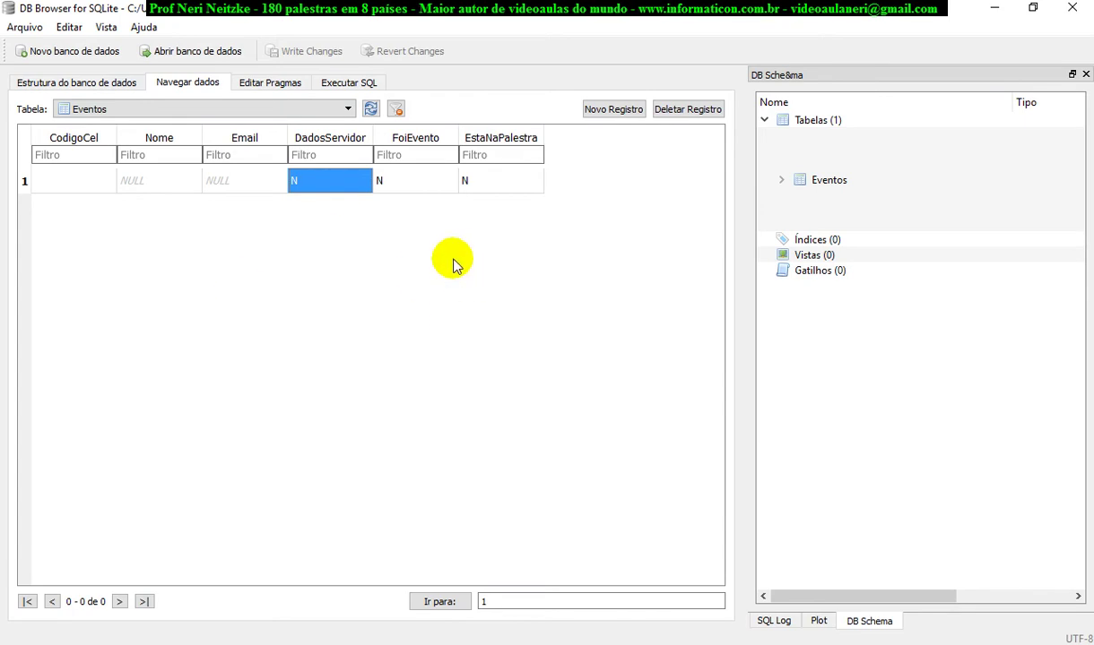
pyautogui.click(397, 189)
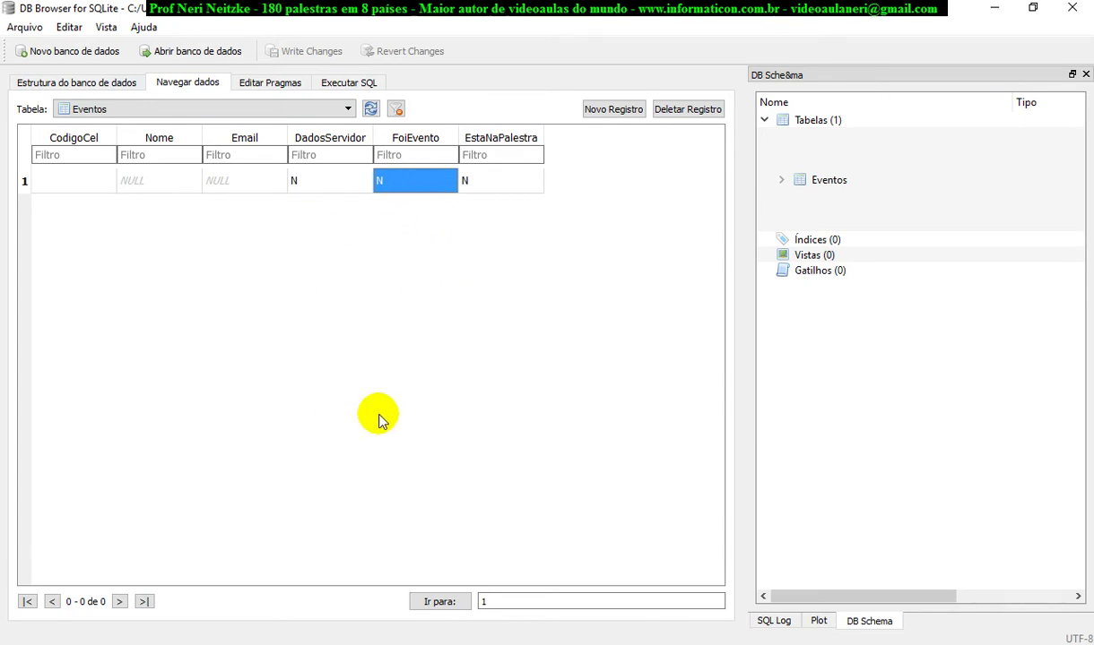
pyautogui.click(504, 185)
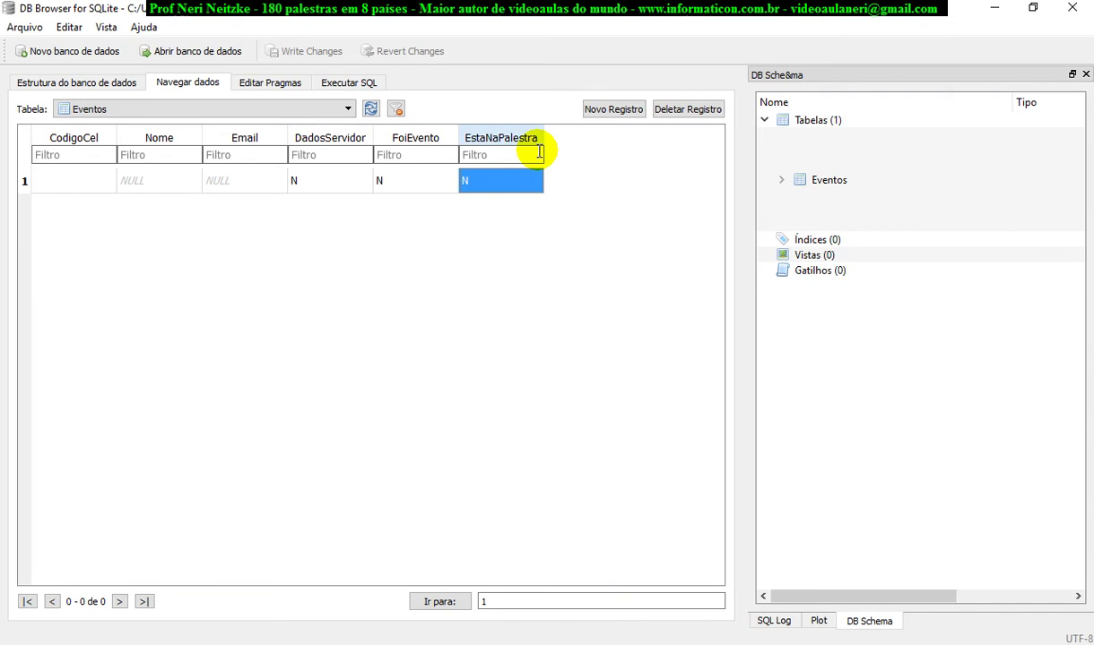
pyautogui.click(444, 184)
pyautogui.click(480, 182)
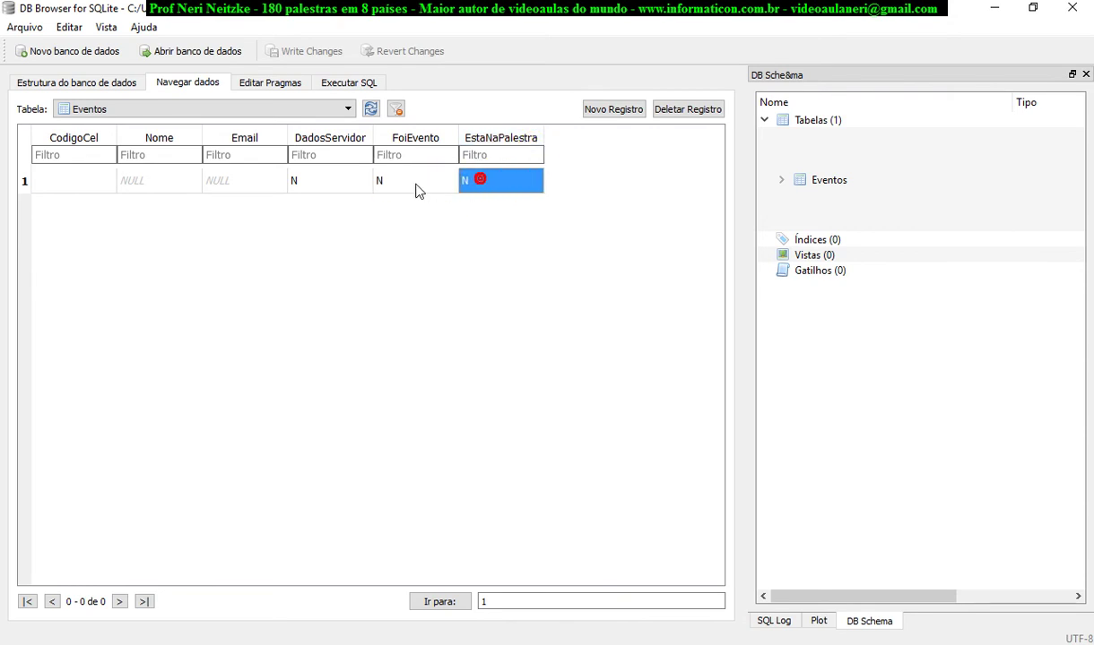